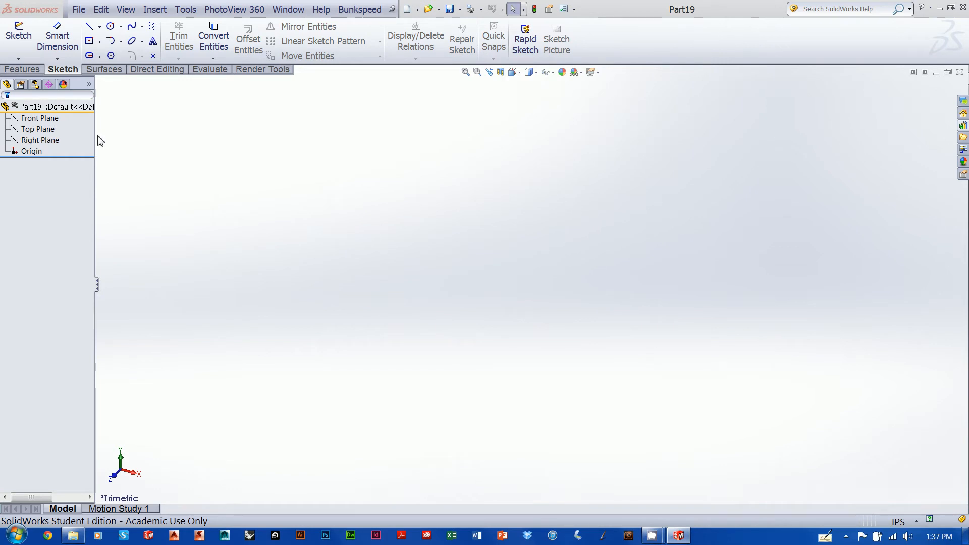
Start a new sketch on the Top Plane
click(45, 130)
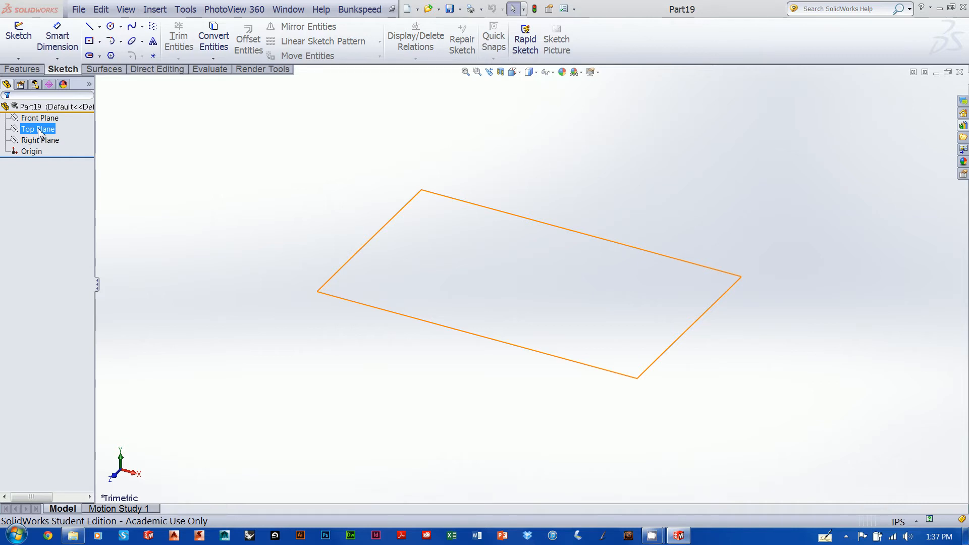
right_click(40, 133)
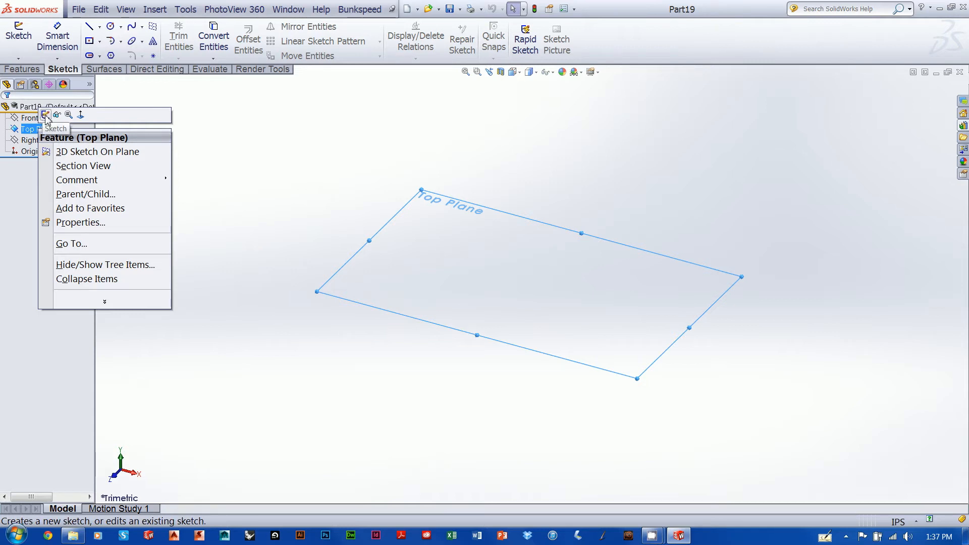
click(46, 115)
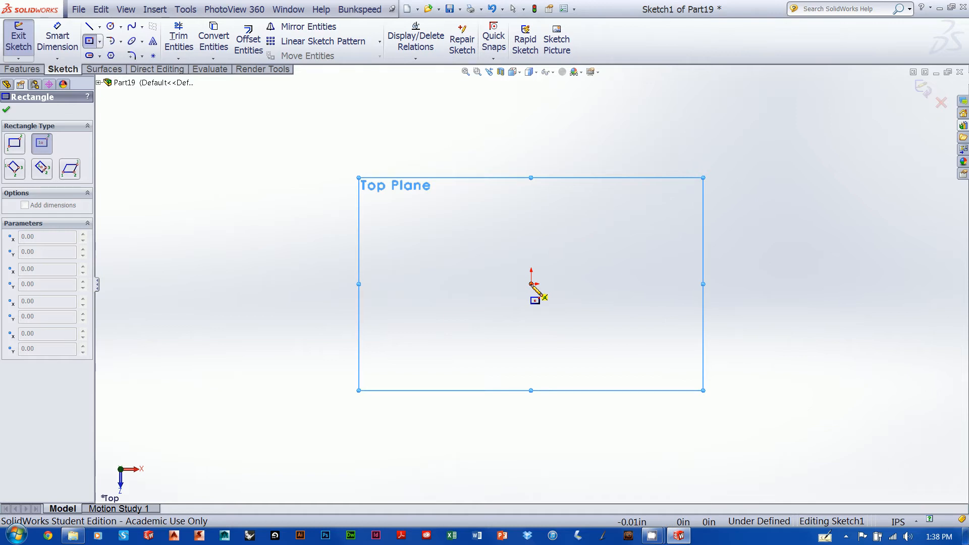
Draw a center rectangle from the origin and pull its lower corner outward to about 5.54 by 3.72 in
drag(531, 284, 667, 372)
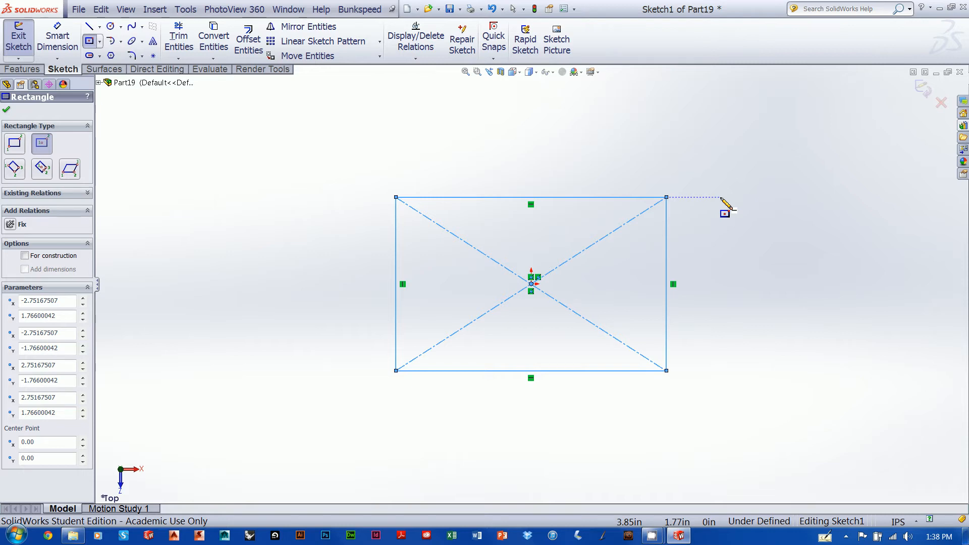
key(Escape)
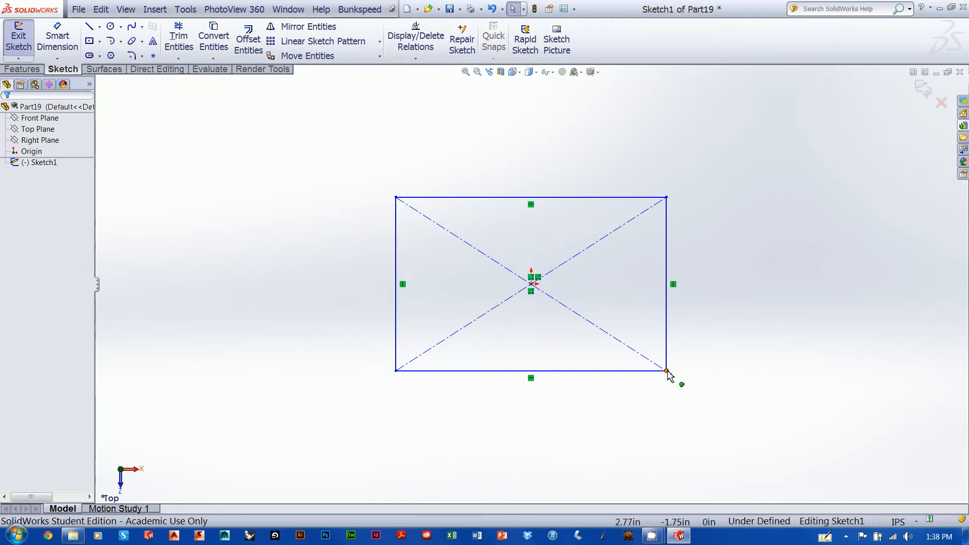
mouse_move(667, 371)
mouse_down()
mouse_move(571, 357)
mouse_move(790, 344)
mouse_move(698, 346)
mouse_move(668, 376)
mouse_up()
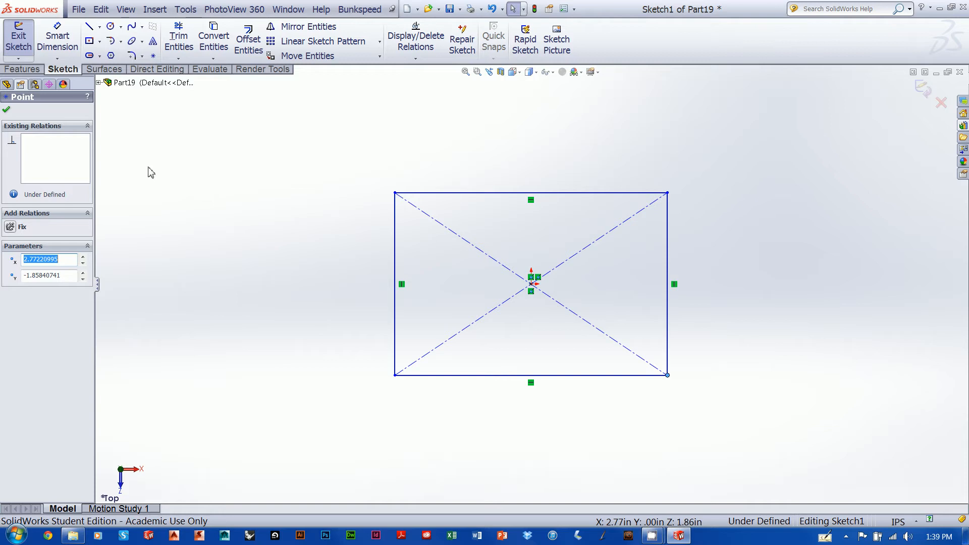
Dimension the distance between the rectangle's two vertical sides and set it to 6 in
click(63, 52)
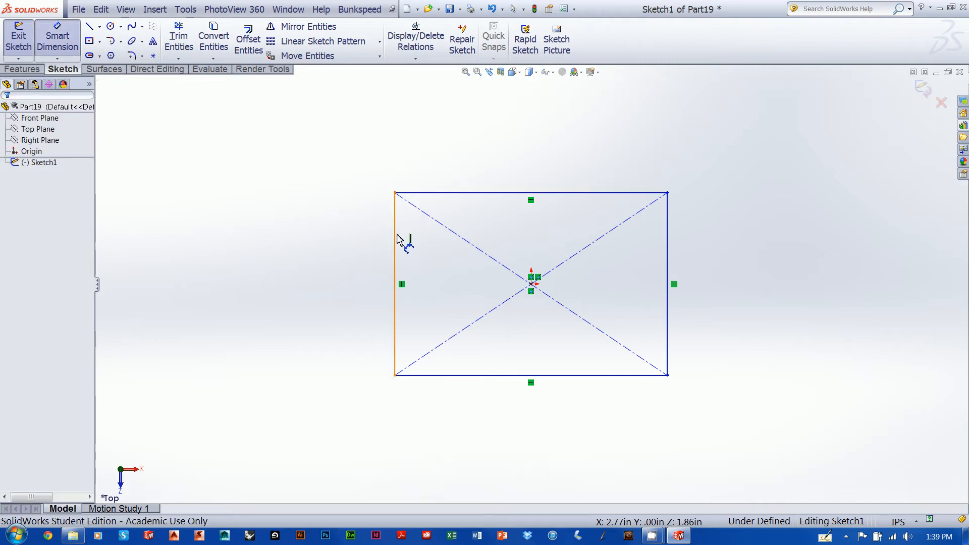
click(666, 245)
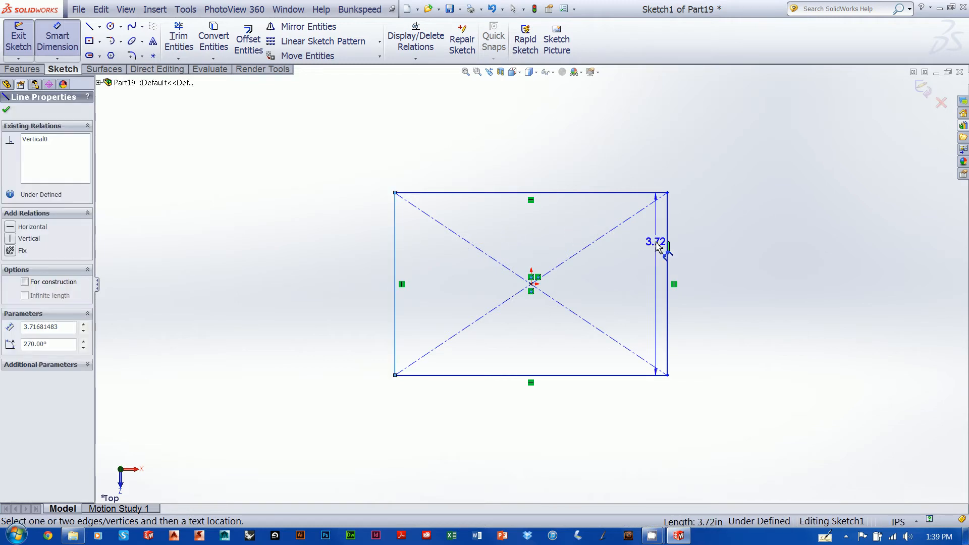
click(668, 245)
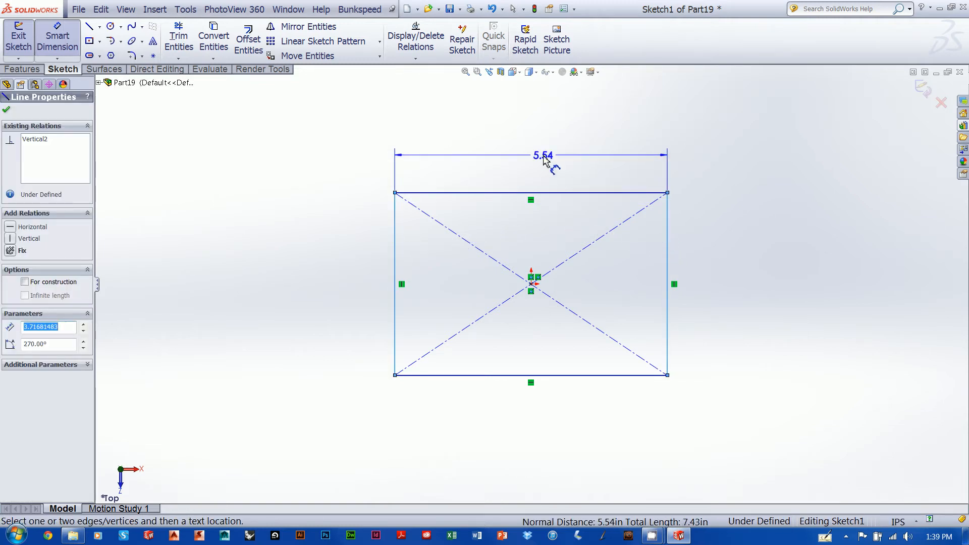
click(555, 150)
text(6)
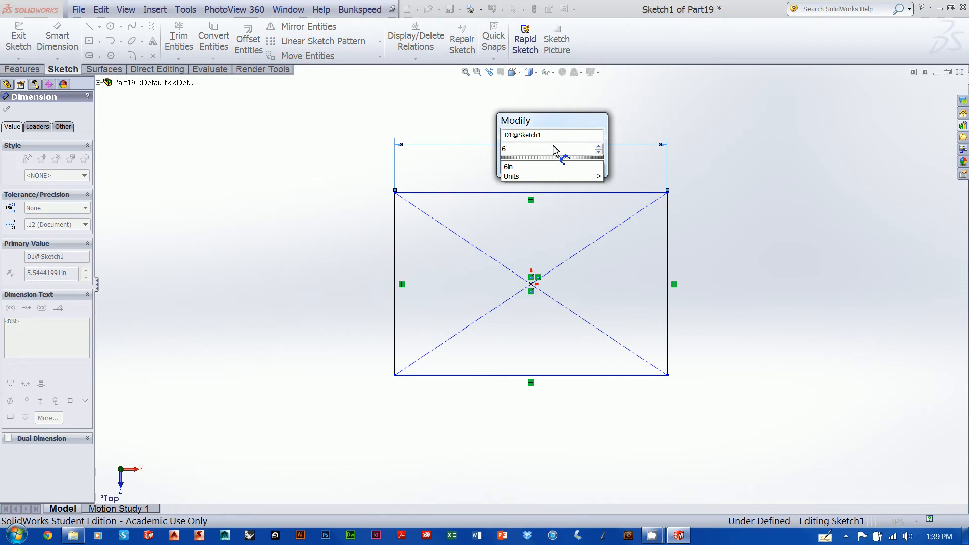
key(Return)
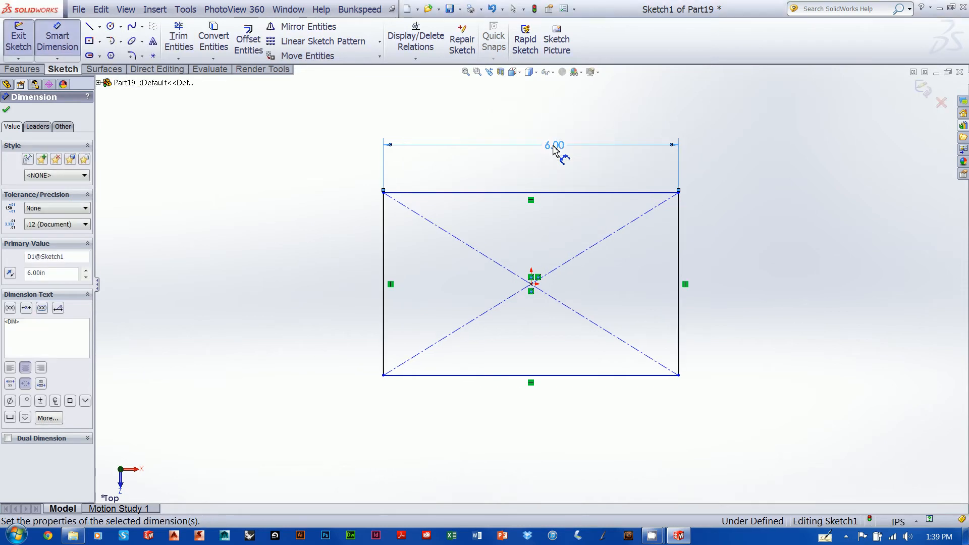
Dimension the distance between the rectangle's upper and lower edges and set it to 4 in
click(457, 193)
click(442, 374)
click(312, 285)
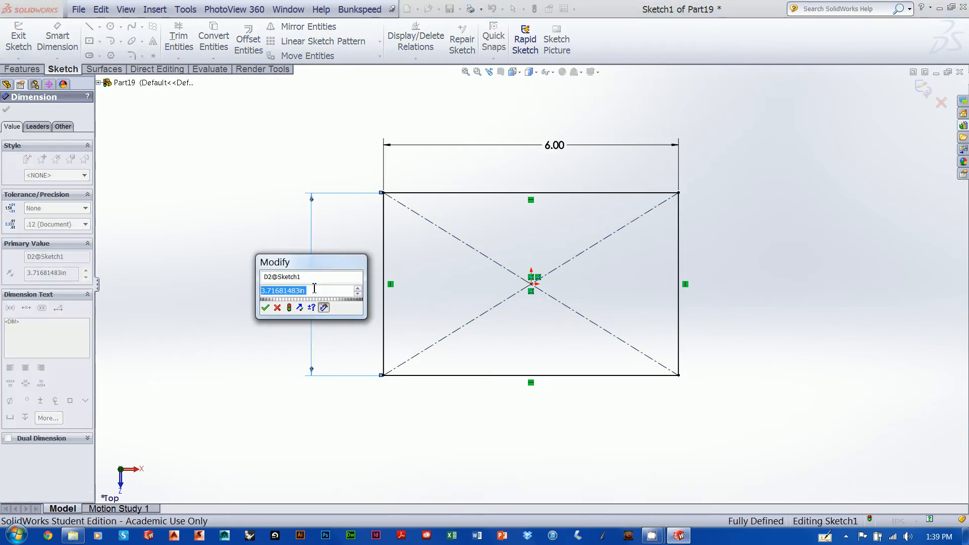
text(4)
key(Return)
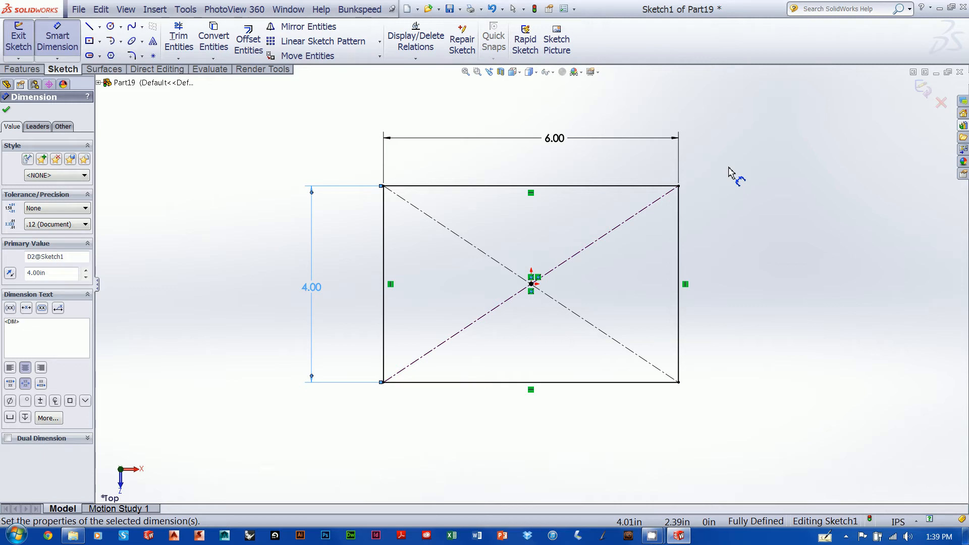
key(Escape)
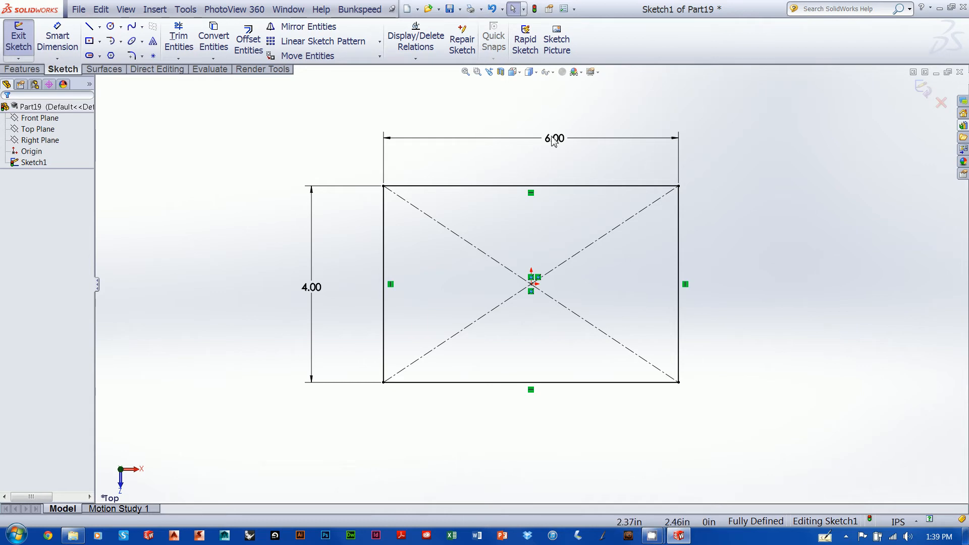
Move the rectangle's width and height dimensions closer to its edges
click(679, 382)
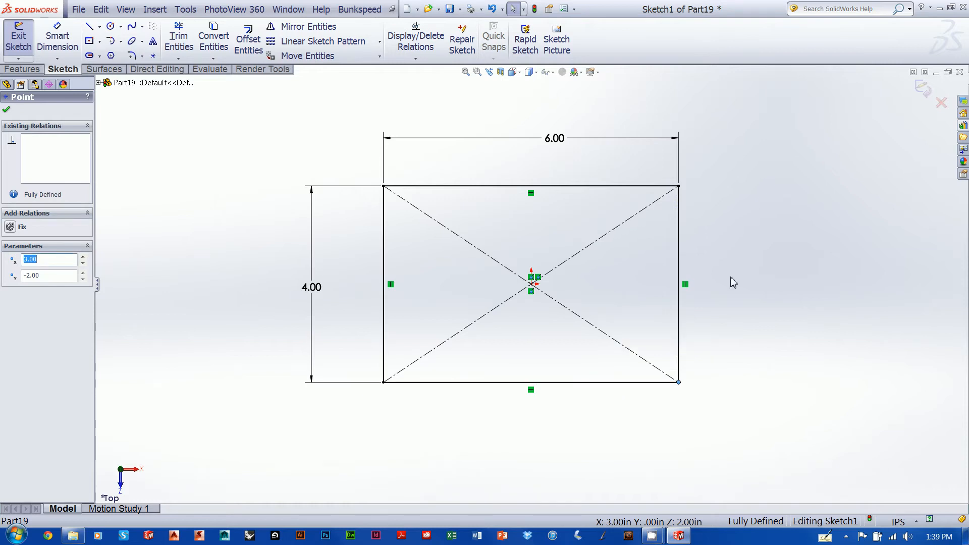
click(536, 152)
drag(536, 152, 535, 167)
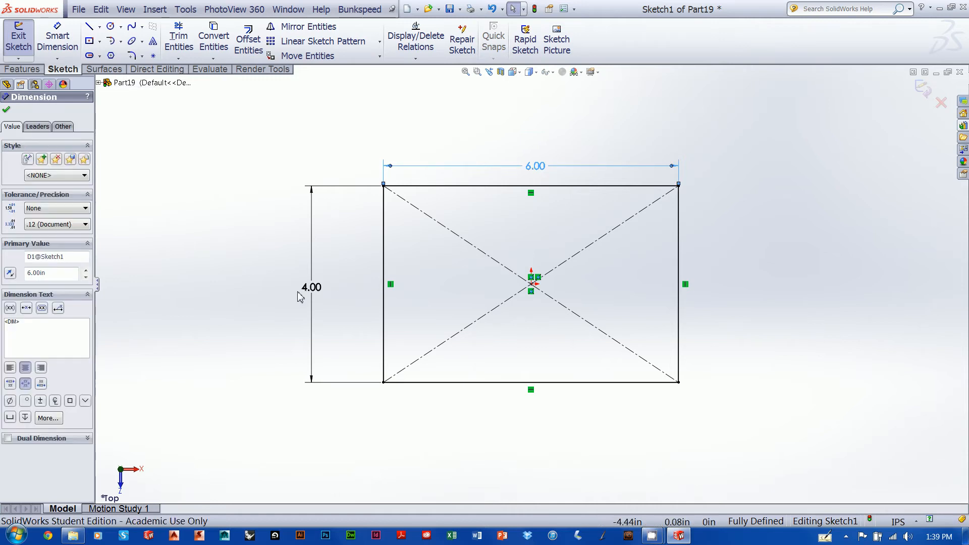
drag(338, 288, 357, 296)
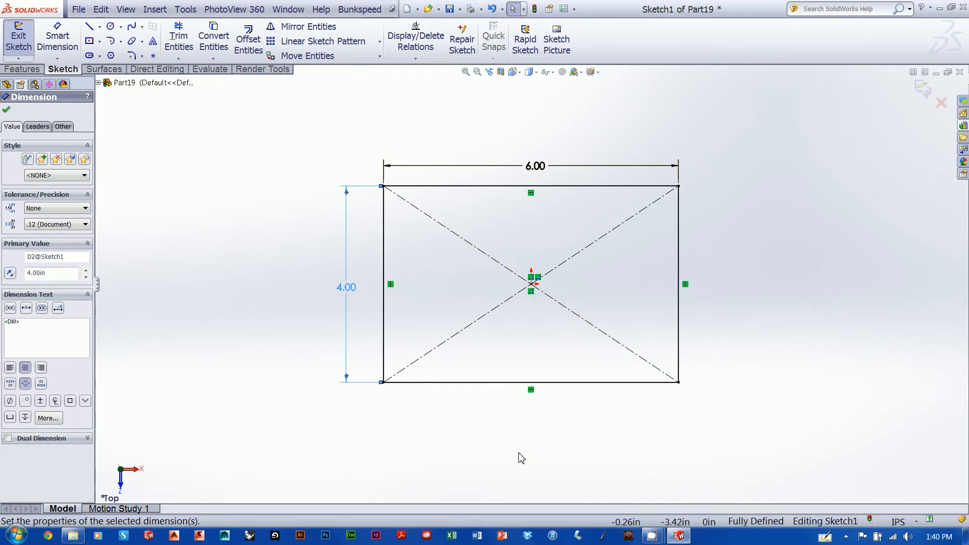
Sketch a zigzag of three connected lines across the rectangle's left half and move its upper endpoint directly above the origin
click(89, 26)
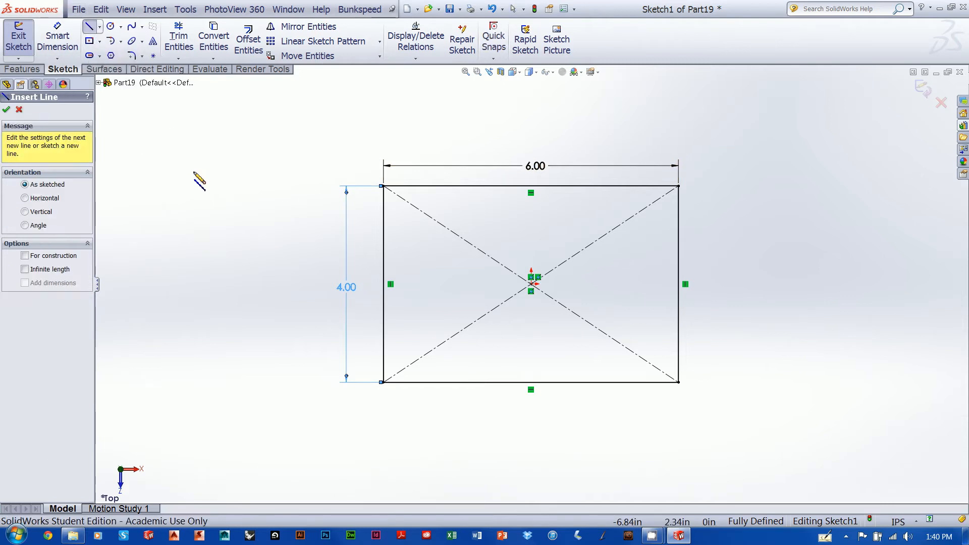
click(498, 148)
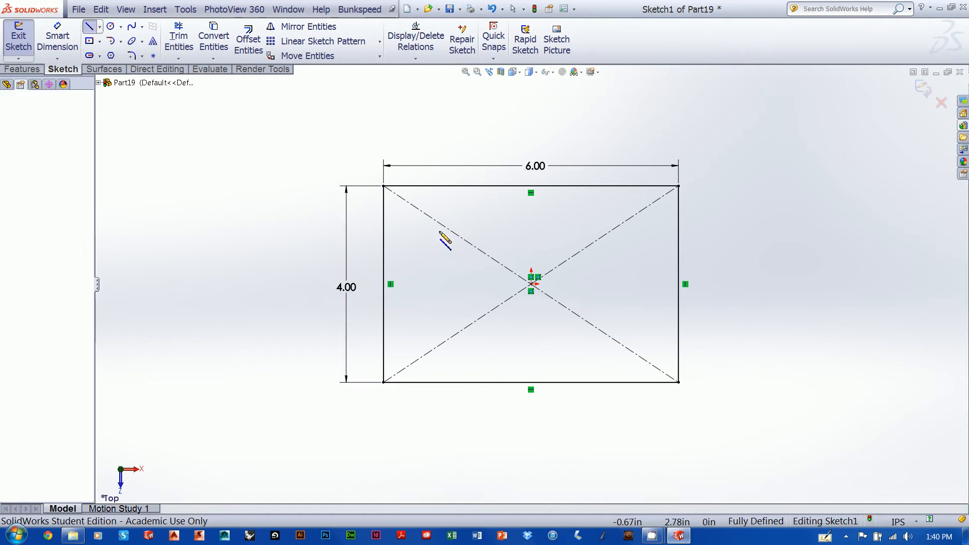
click(422, 273)
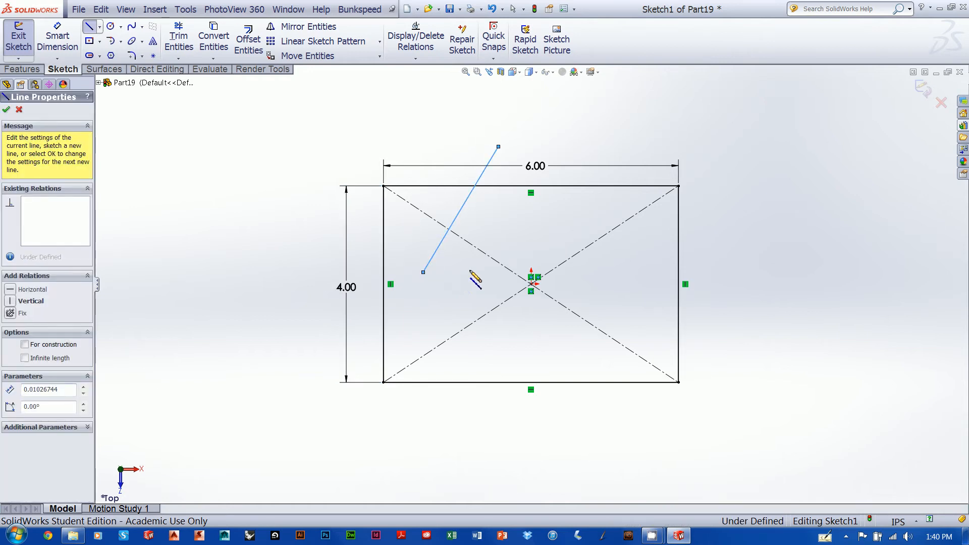
click(482, 269)
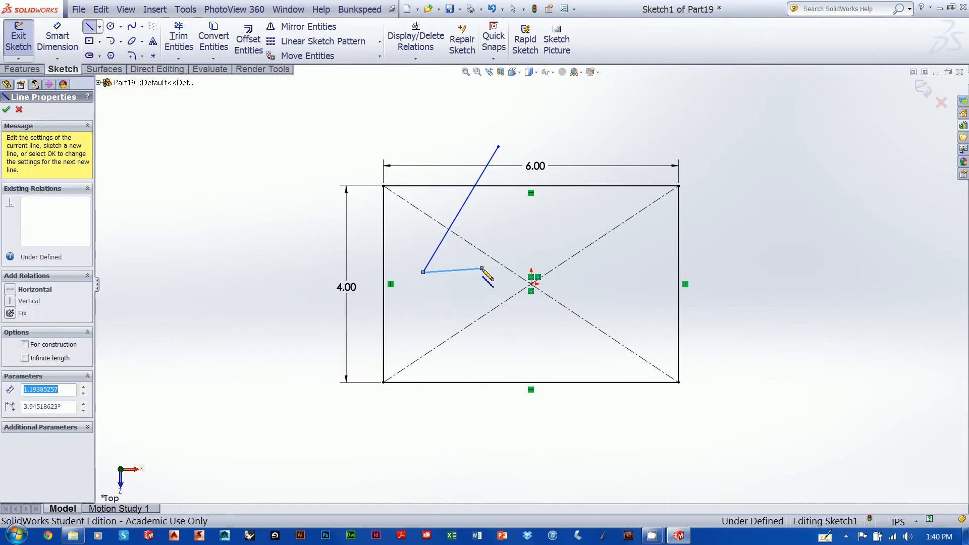
click(441, 421)
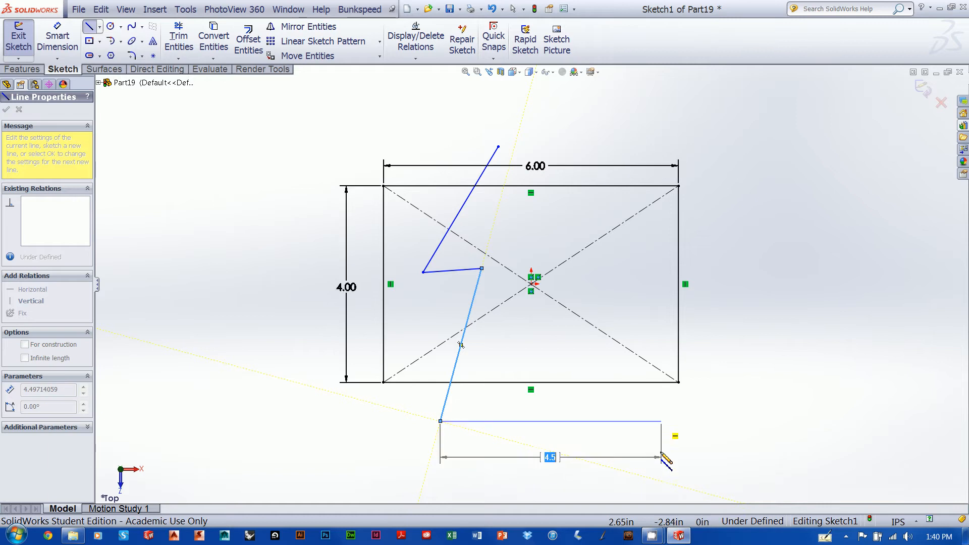
key(Escape)
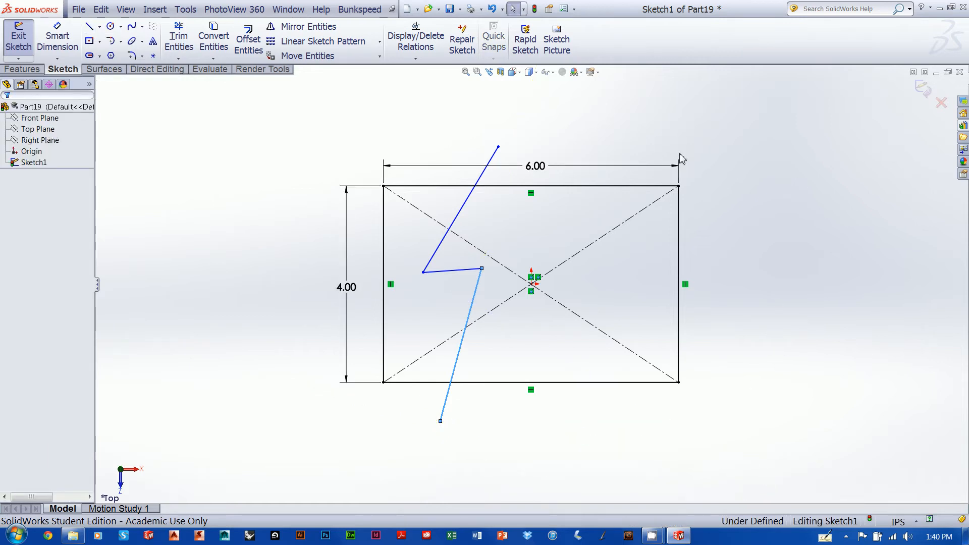
drag(499, 147, 529, 124)
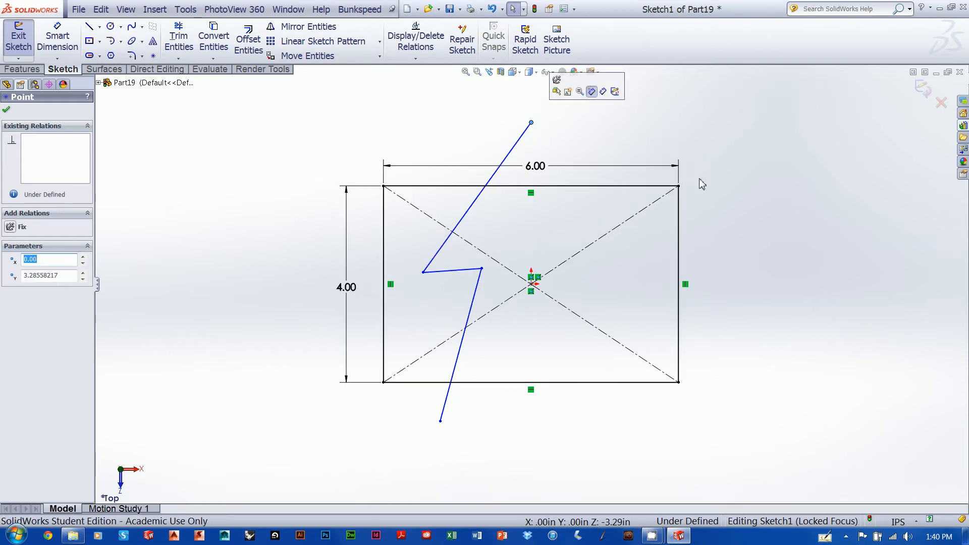
click(739, 167)
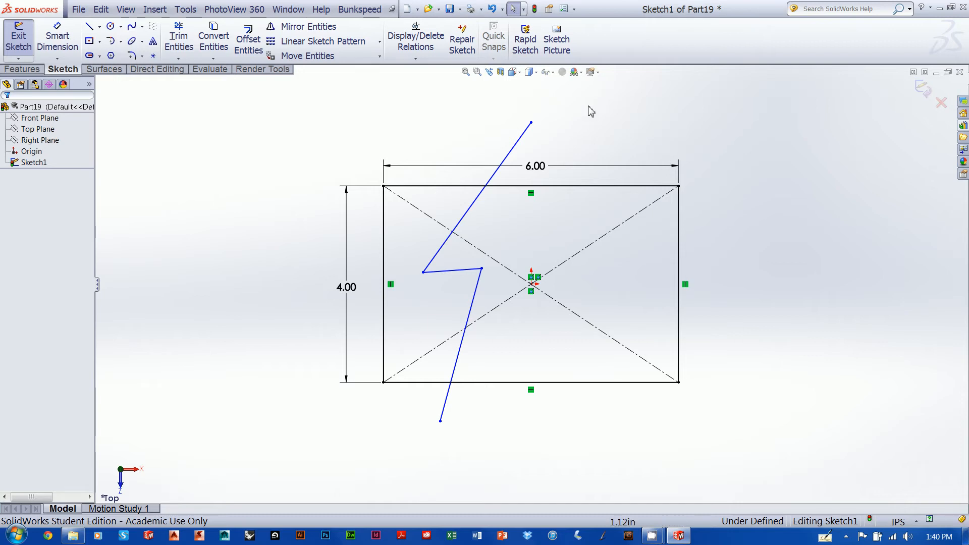
Draw a vertical centerline through the origin, extending beyond the rectangle's upper and lower edges
click(101, 31)
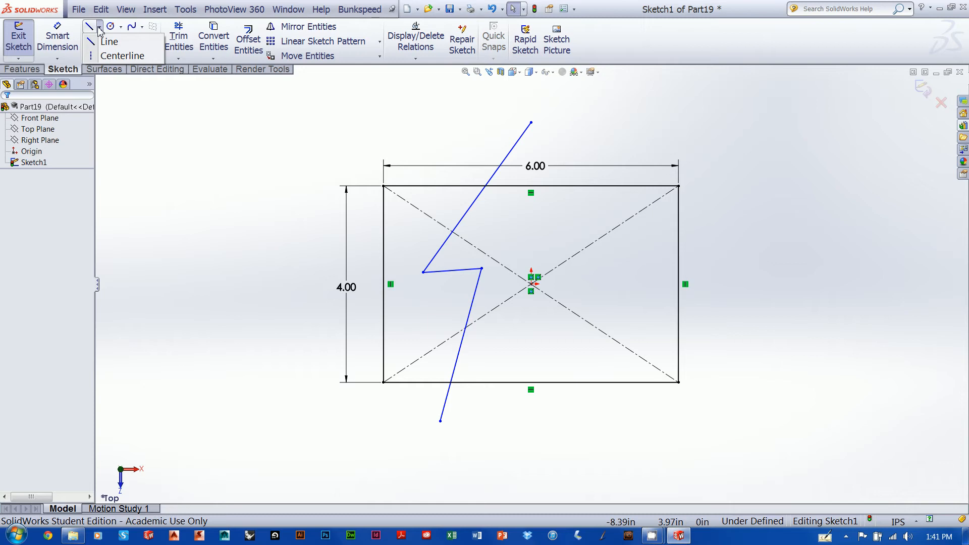
click(108, 59)
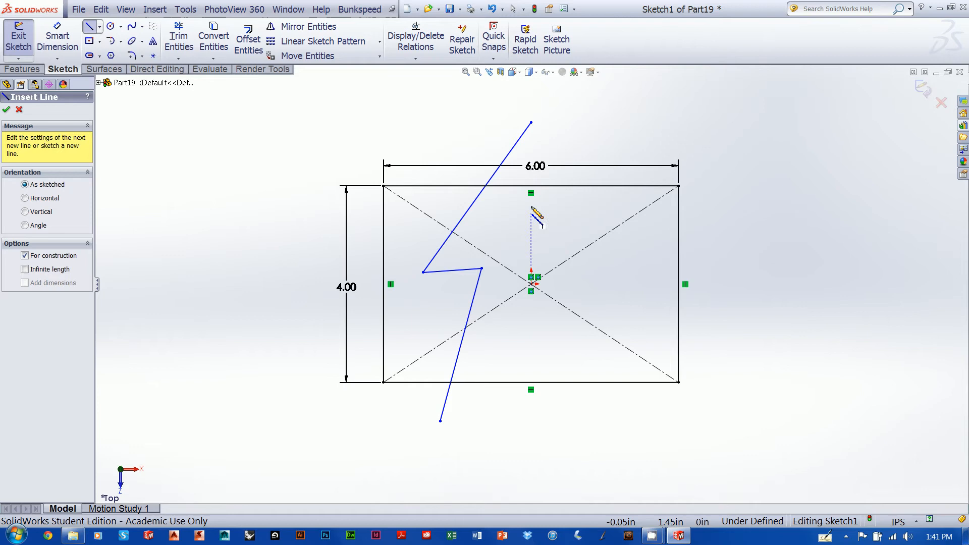
click(531, 87)
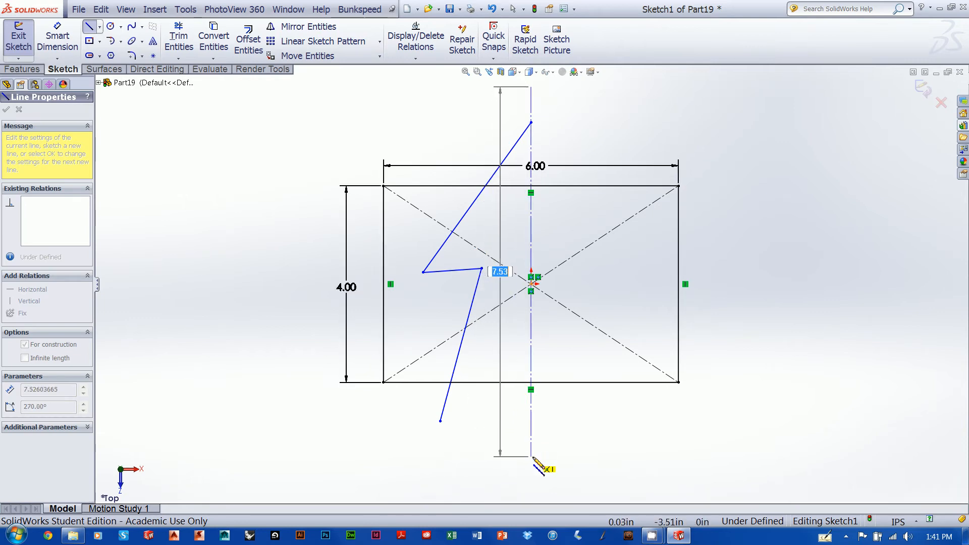
click(531, 473)
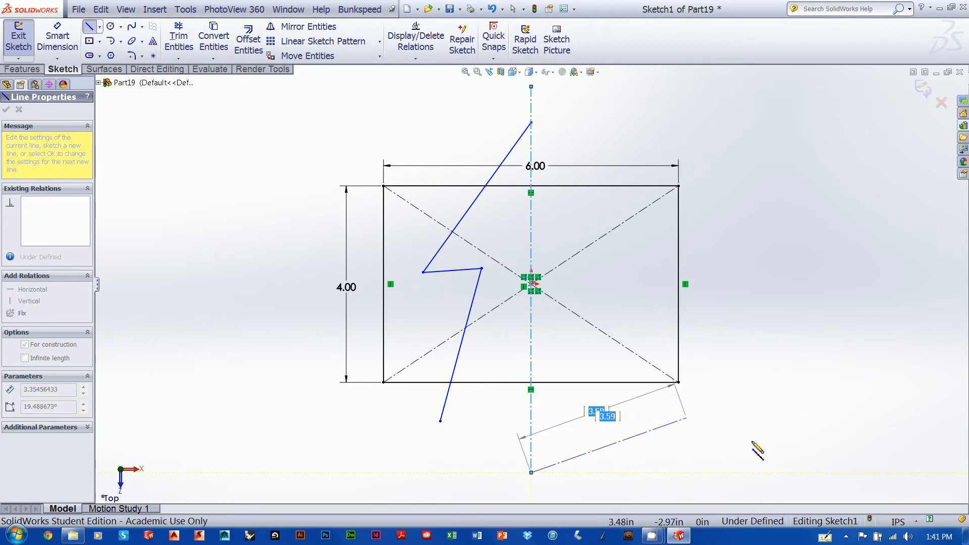
text(7)
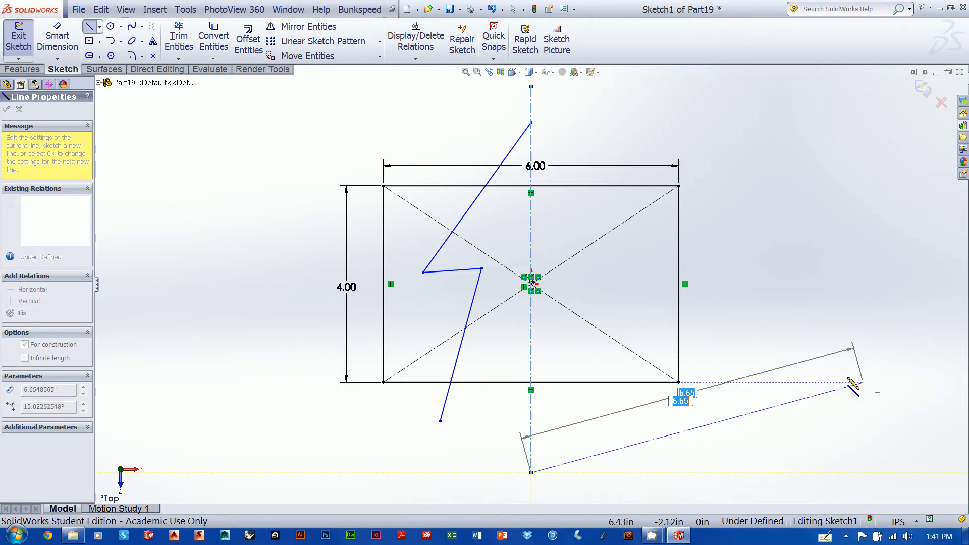
key(Escape)
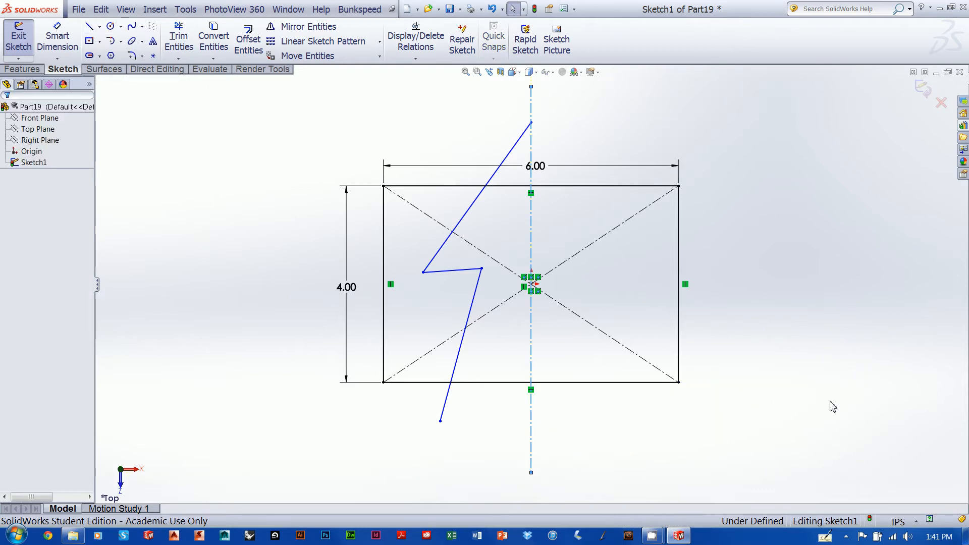
click(661, 124)
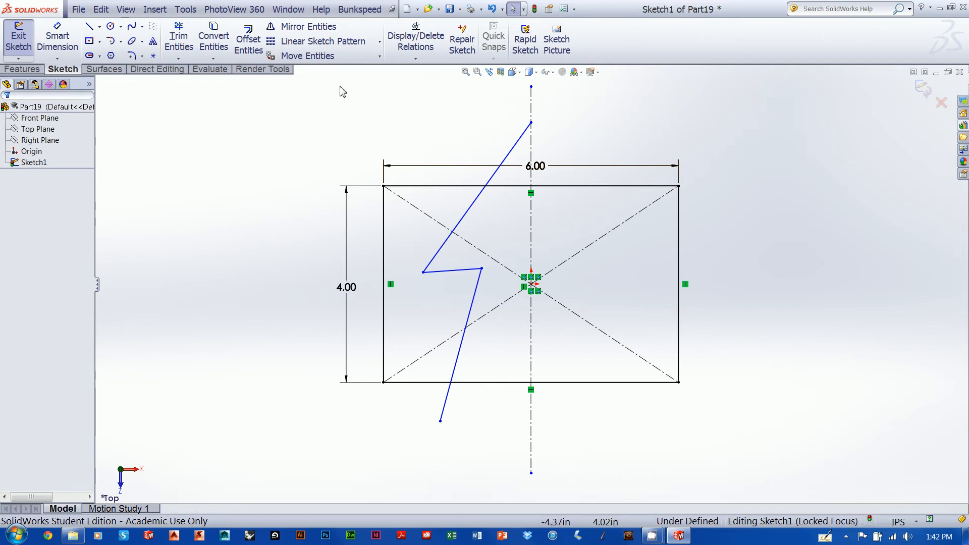
Power-trim the rectangle outside the area between zigzag and centerline, plus the zigzag's lower overhang and both protruding centerline ends
click(180, 38)
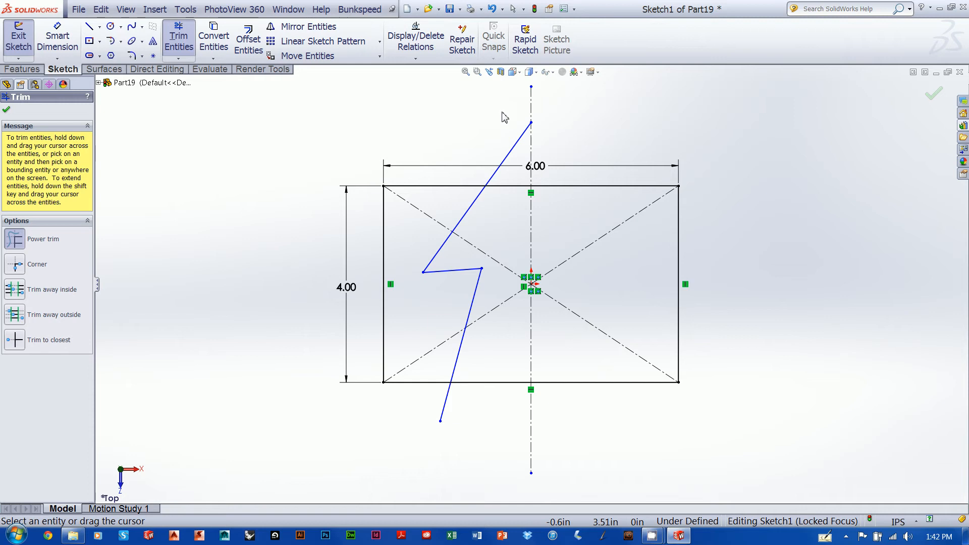
mouse_move(468, 117)
mouse_down()
mouse_move(414, 122)
mouse_move(351, 146)
mouse_move(322, 204)
mouse_move(305, 344)
mouse_up()
mouse_move(306, 380)
mouse_down()
mouse_move(334, 411)
mouse_move(386, 417)
mouse_move(402, 406)
mouse_up()
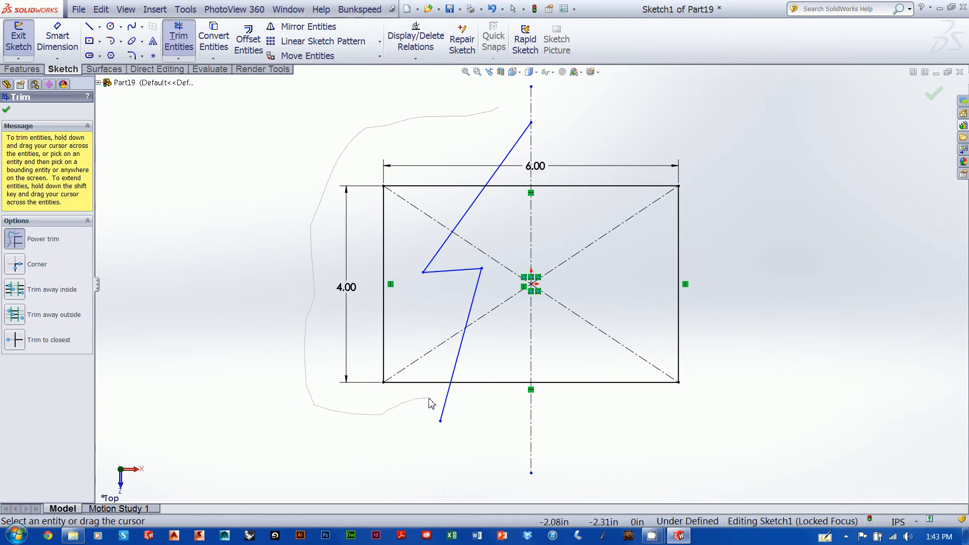
mouse_move(438, 401)
mouse_down()
mouse_move(545, 424)
mouse_move(579, 414)
mouse_move(631, 323)
mouse_move(687, 303)
mouse_move(707, 279)
mouse_move(655, 218)
mouse_move(615, 212)
mouse_move(614, 145)
mouse_move(575, 115)
mouse_move(527, 101)
mouse_move(461, 163)
mouse_up()
mouse_move(441, 194)
mouse_down()
mouse_move(375, 264)
mouse_move(438, 422)
mouse_up()
drag(521, 439, 525, 434)
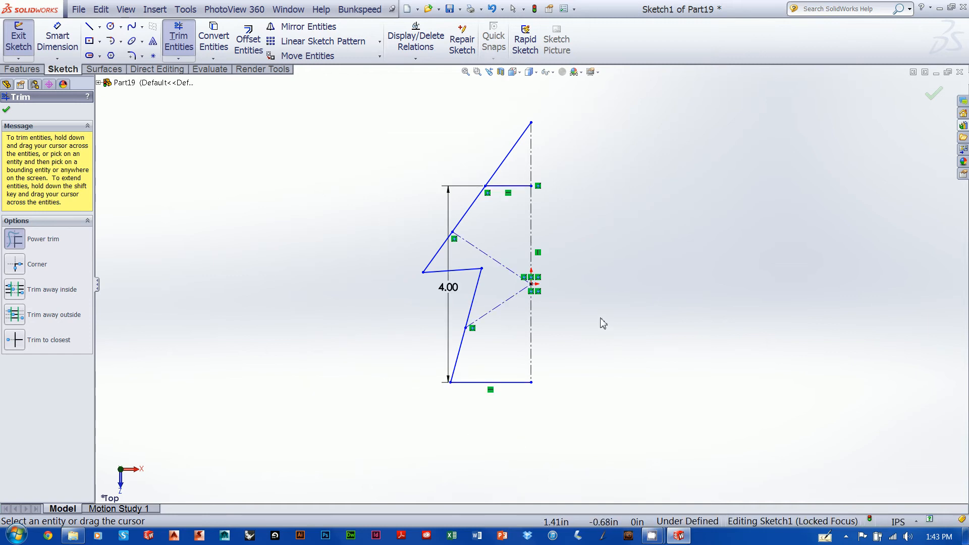
Power-trim the leftover upper horizontal segment and both diagonal construction lines inside the half profile
drag(511, 354, 518, 164)
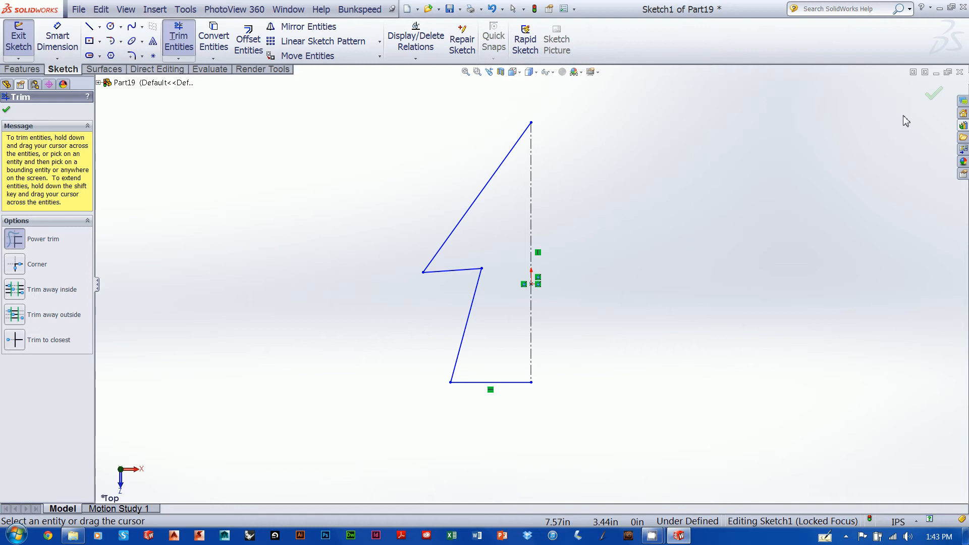
click(933, 94)
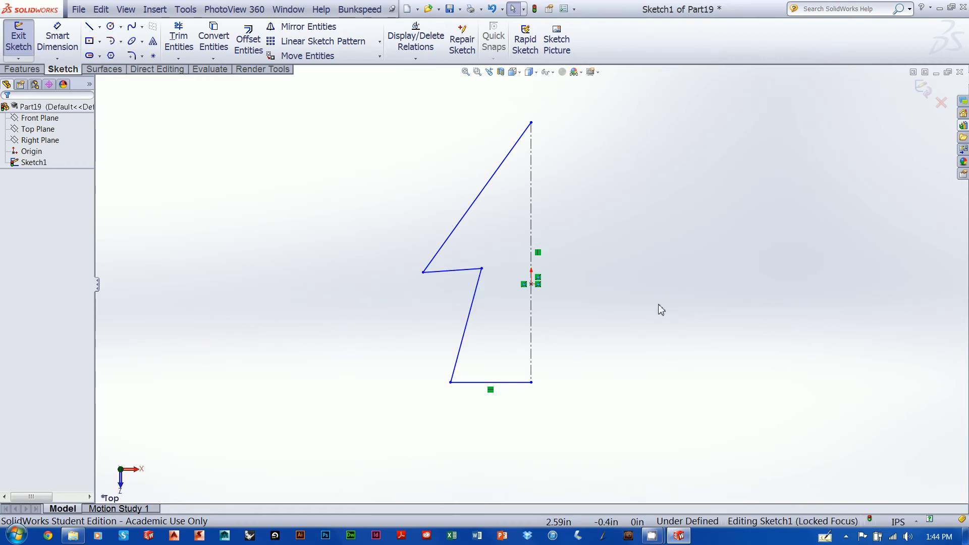
Mirror the half profile's four solid lines about the vertical centerline, keeping the original lines as a copy
click(299, 28)
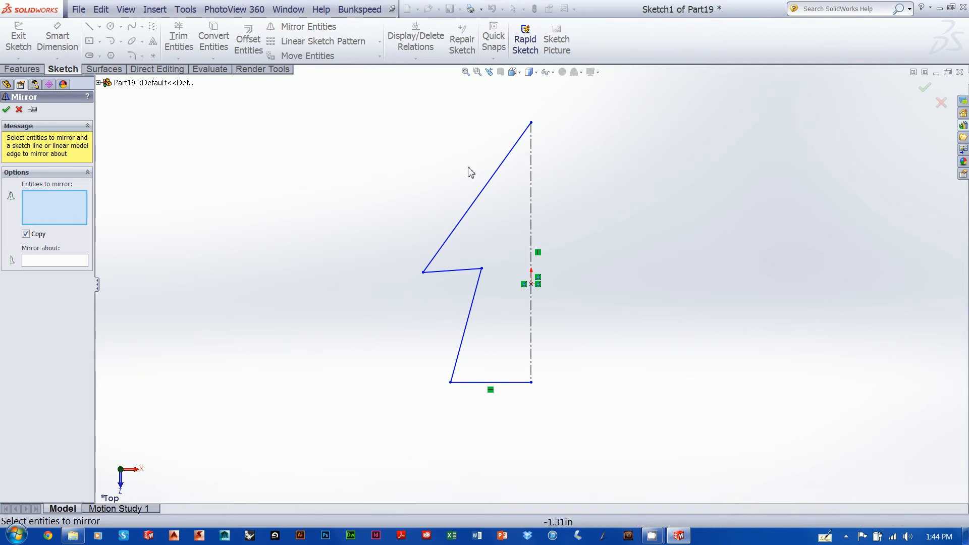
click(482, 197)
click(449, 270)
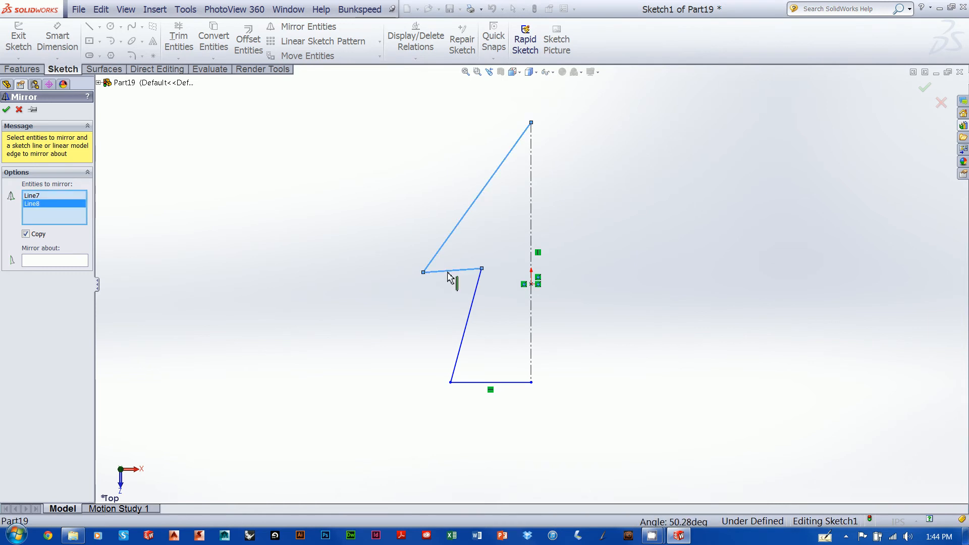
click(469, 322)
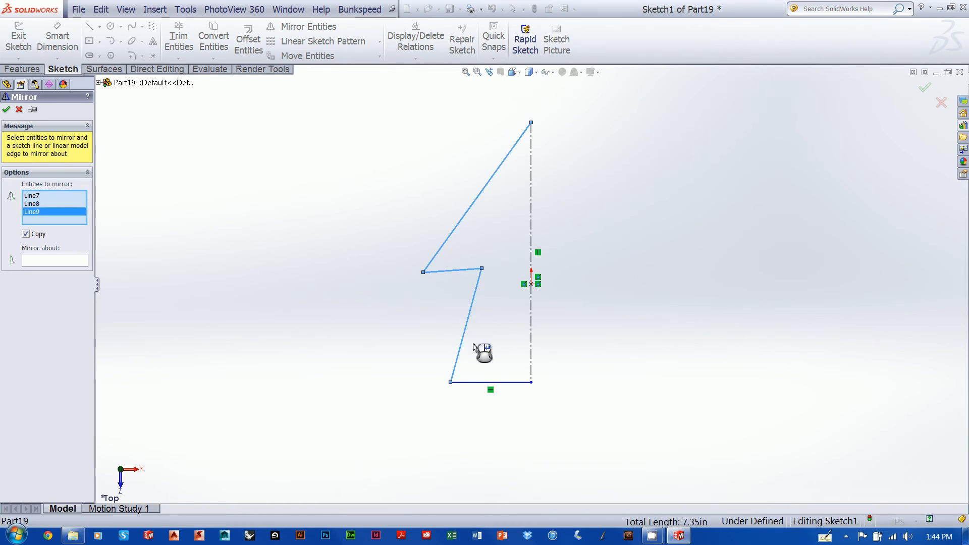
click(520, 384)
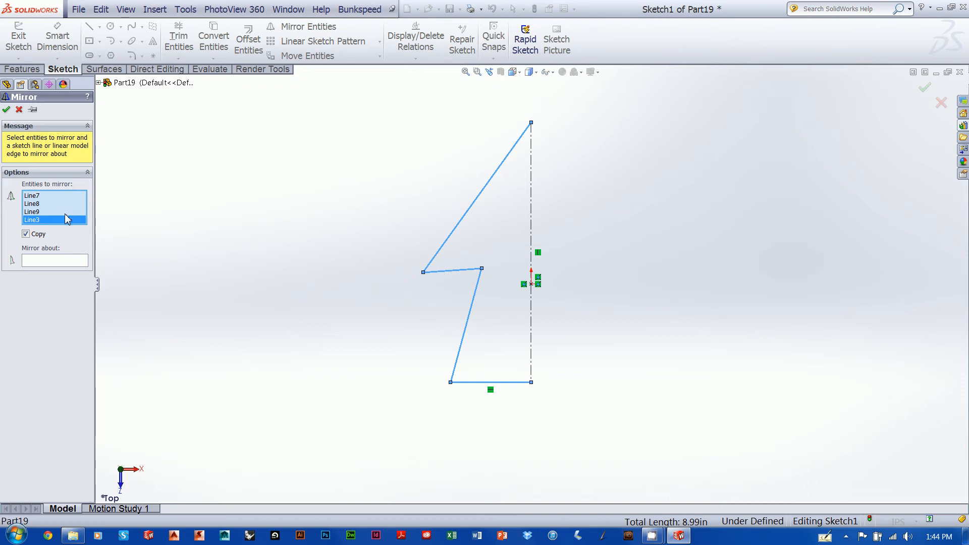
click(71, 263)
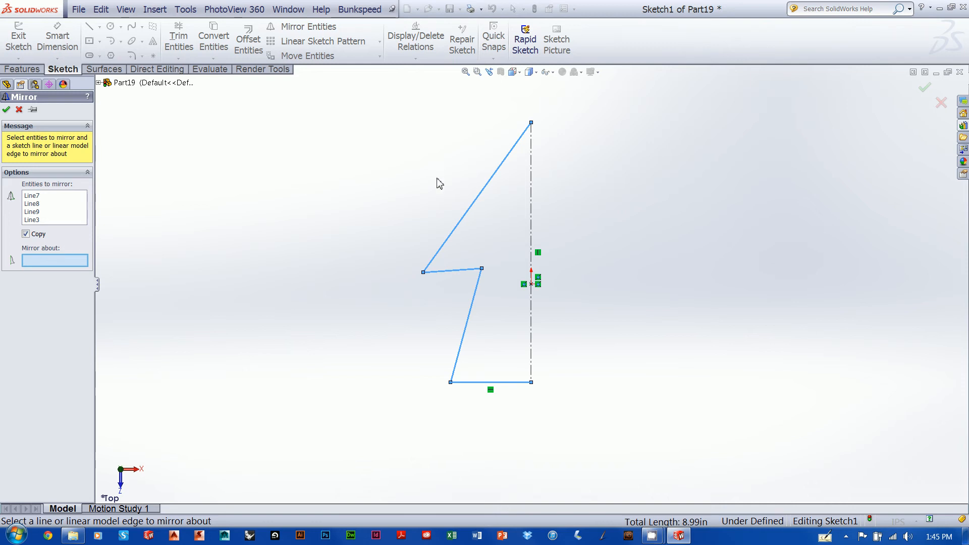
click(531, 220)
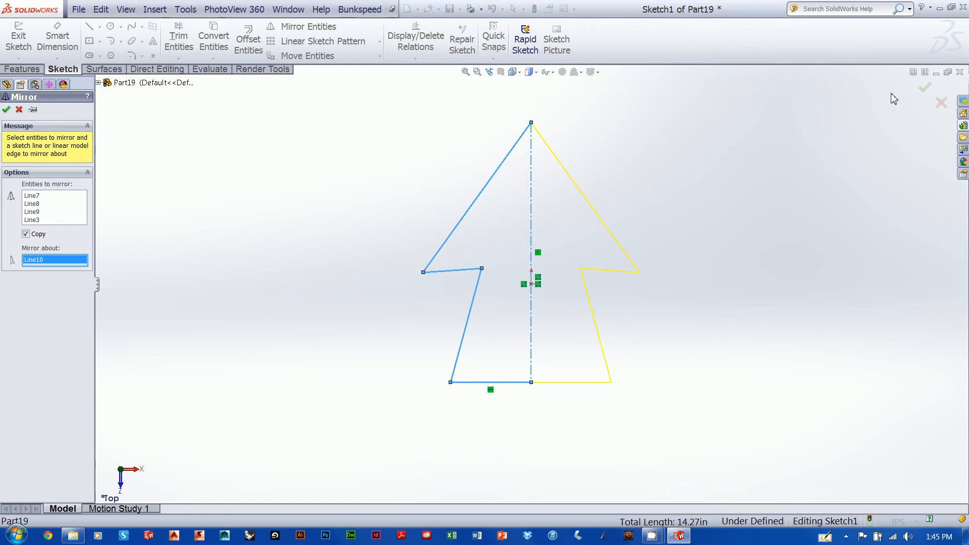
click(923, 89)
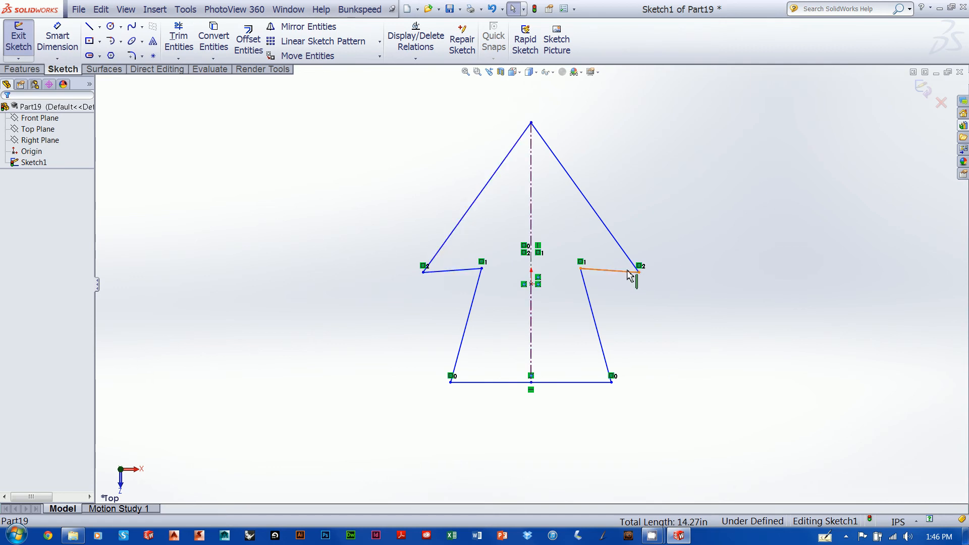
Try moving the arrowhead's left corner with the centerline deleted, and undo both changes
click(531, 215)
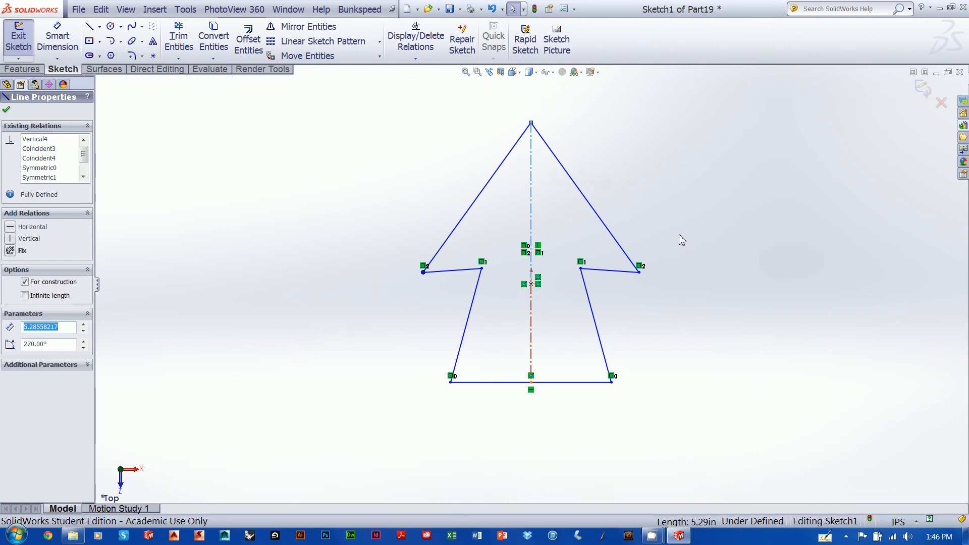
key(Delete)
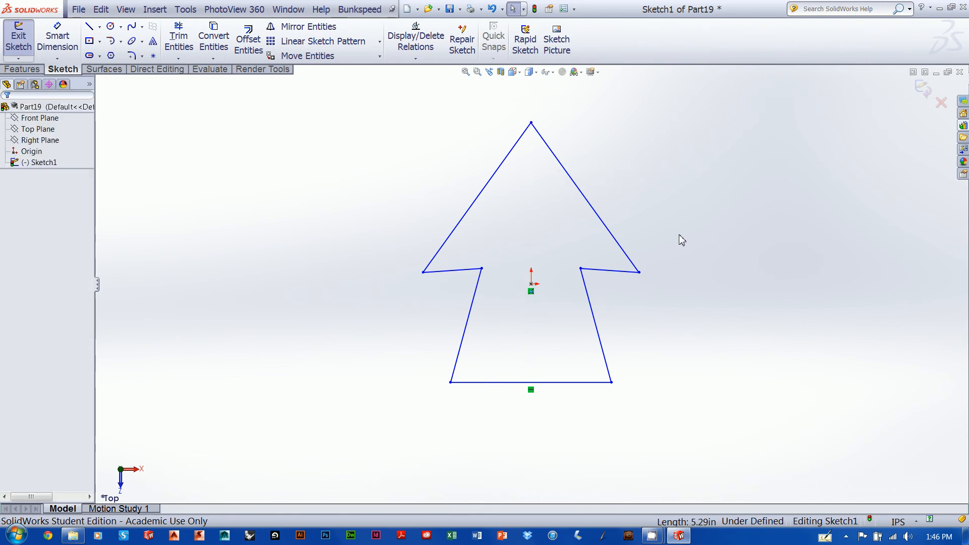
click(423, 272)
drag(423, 273, 414, 234)
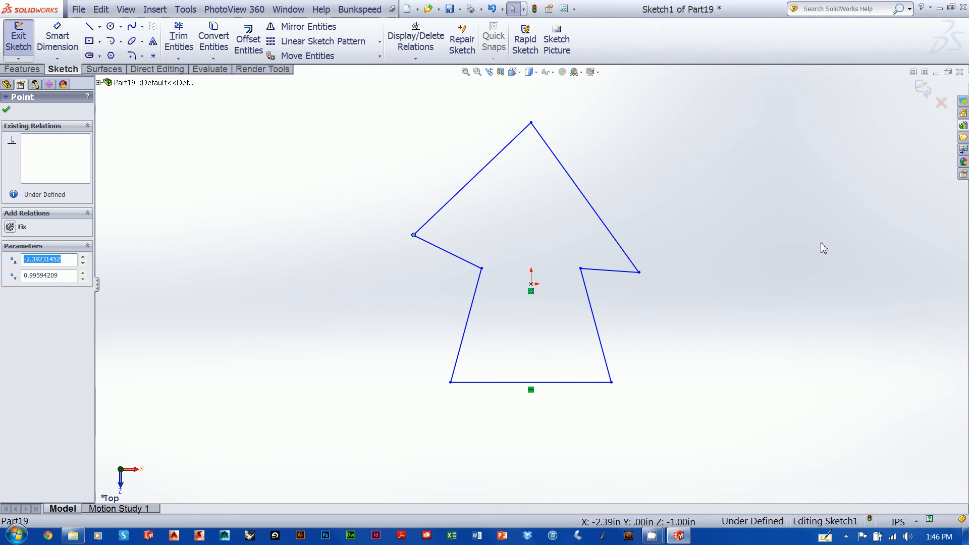
key(ctrl+z)
key(ctrl+z)
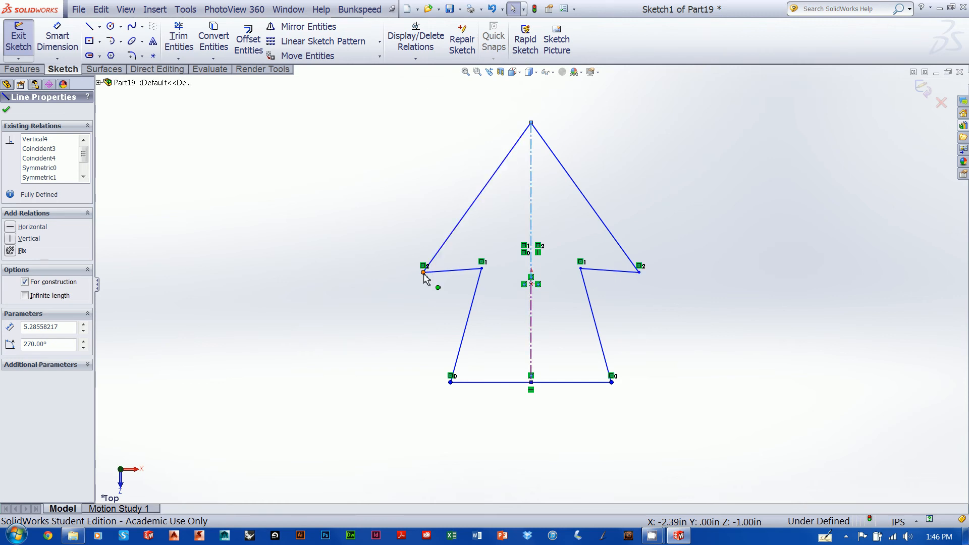
Move the arrowhead's left corner level with the origin, at about X -2.21 in
click(421, 268)
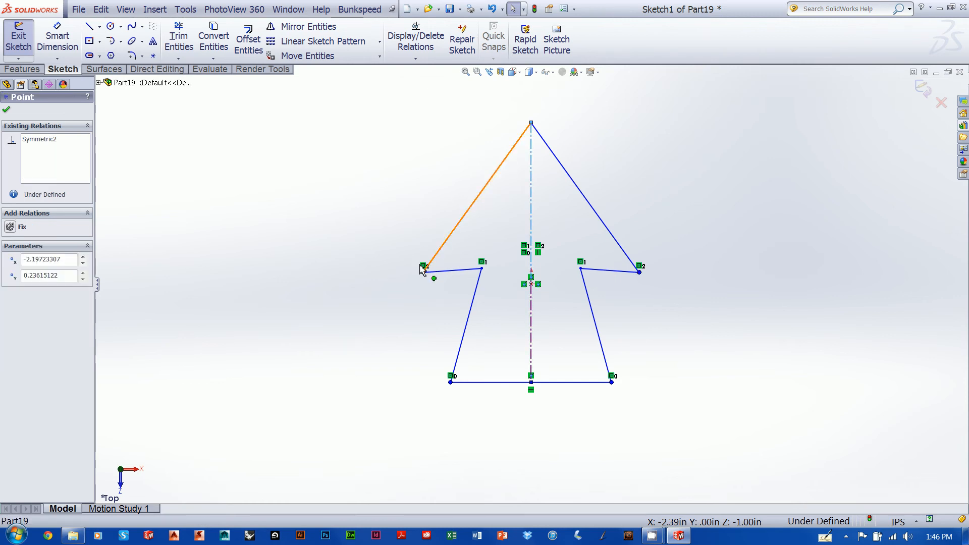
drag(420, 265, 419, 247)
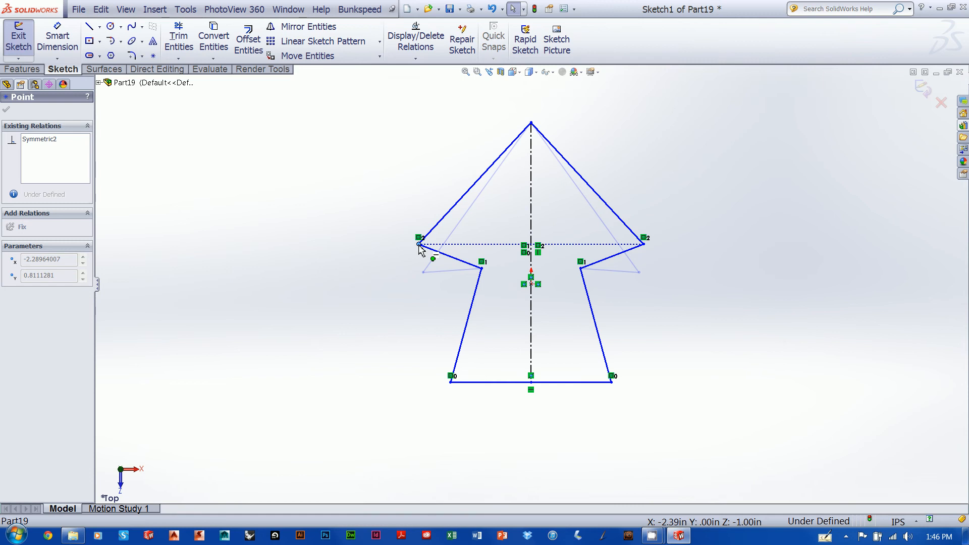
drag(418, 247, 419, 246)
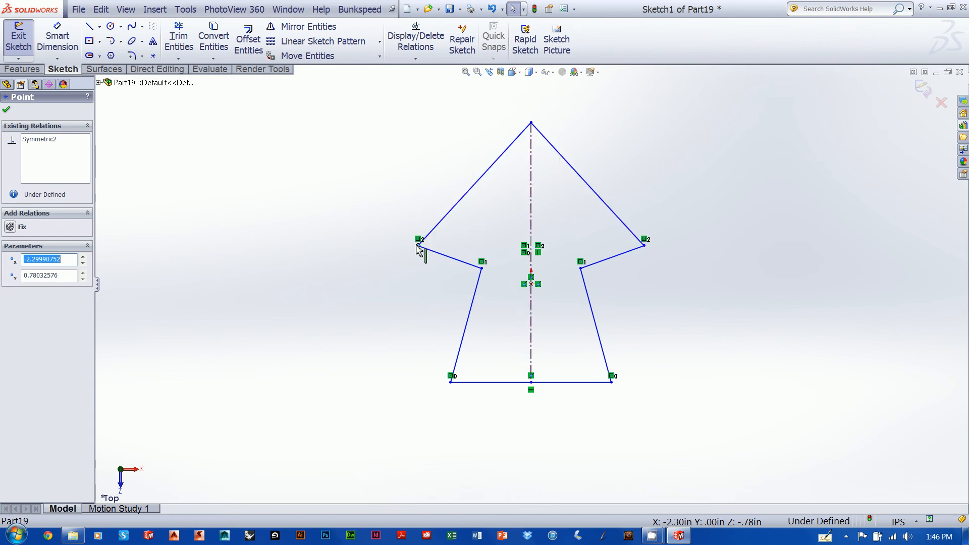
drag(419, 248, 423, 284)
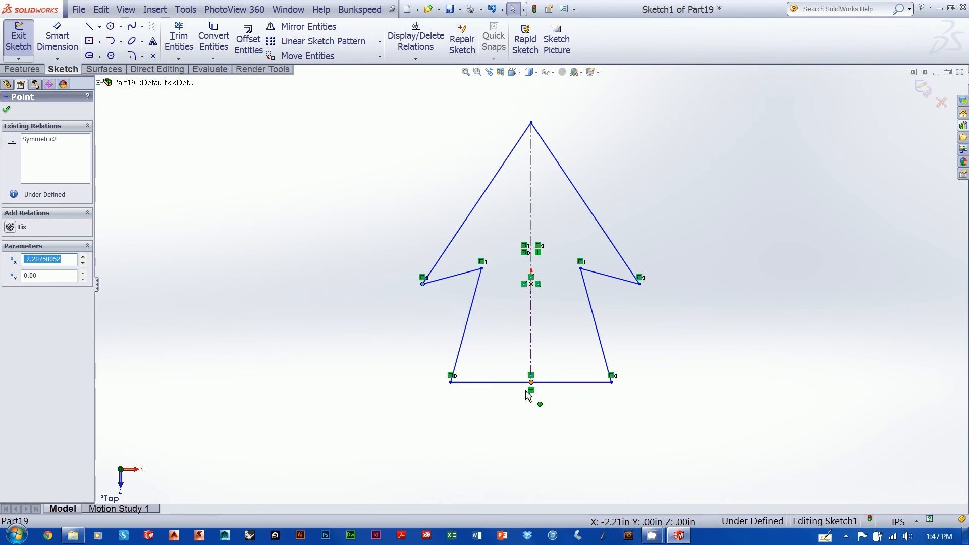
Add a vertical relation to the arrow shaft's left slanted line and exit the sketch
right_click(469, 326)
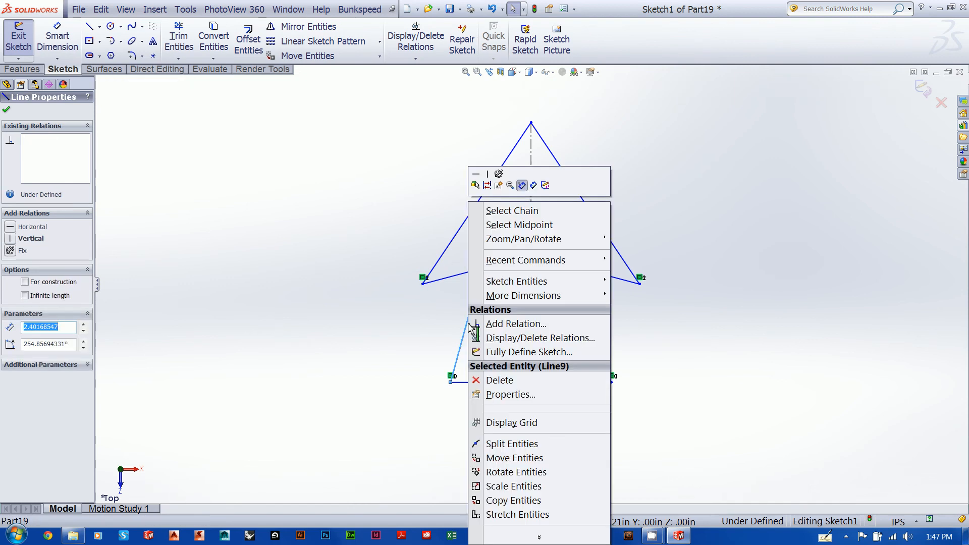
click(488, 177)
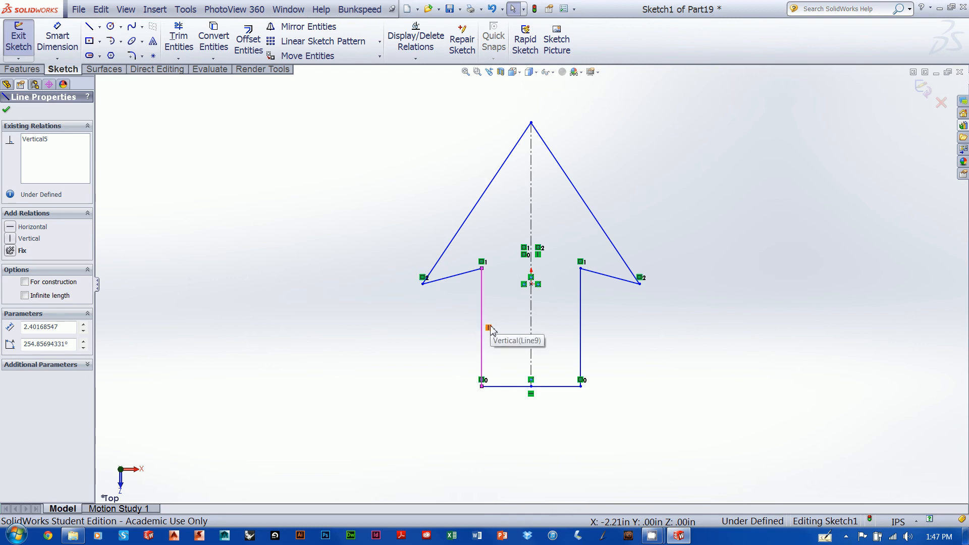
click(530, 186)
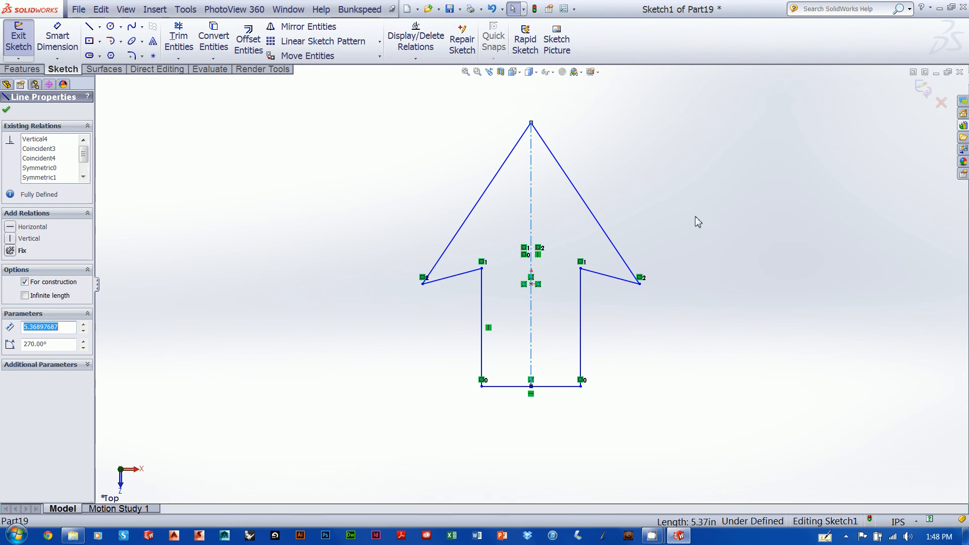
click(922, 90)
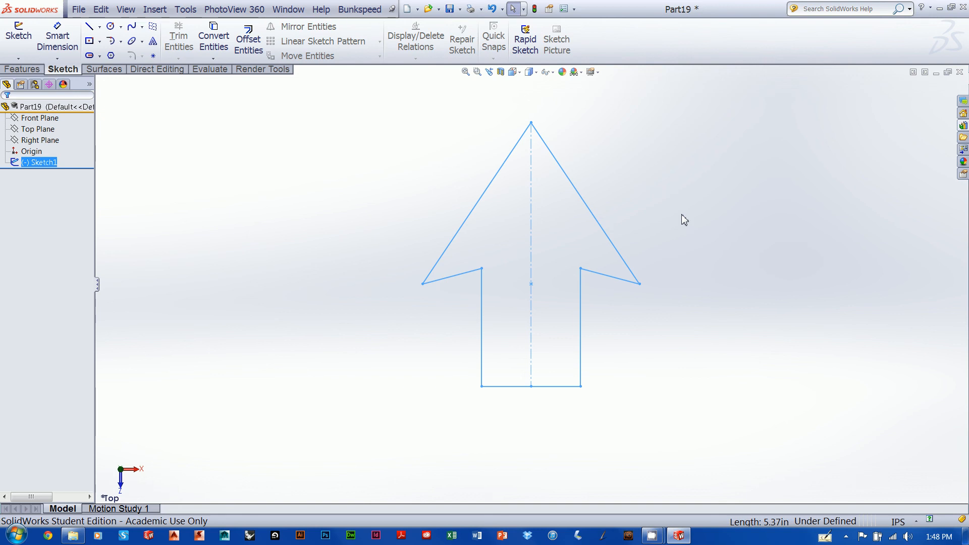
Examine the arrow sketch from several 3D angles and return to a view normal to Sketch1
right_drag(681, 214, 770, 181)
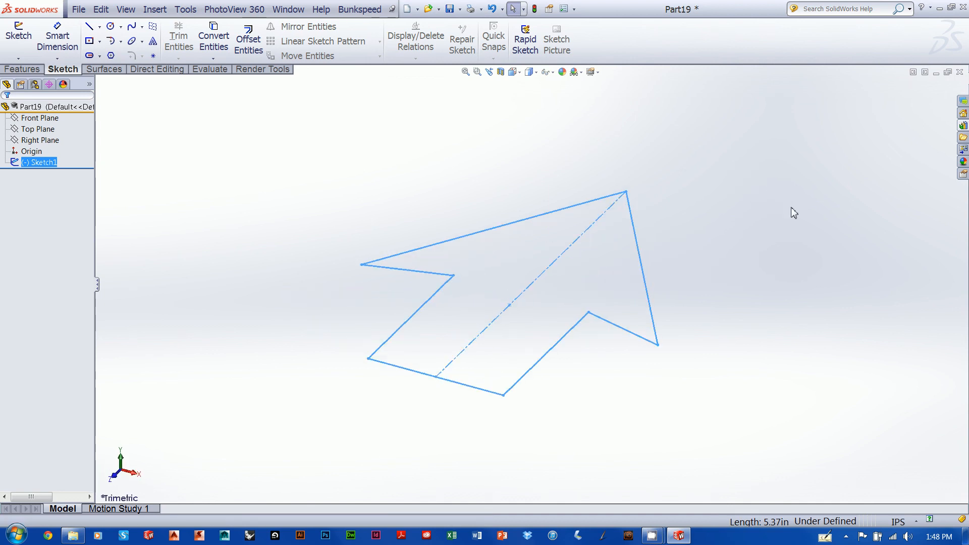
click(787, 190)
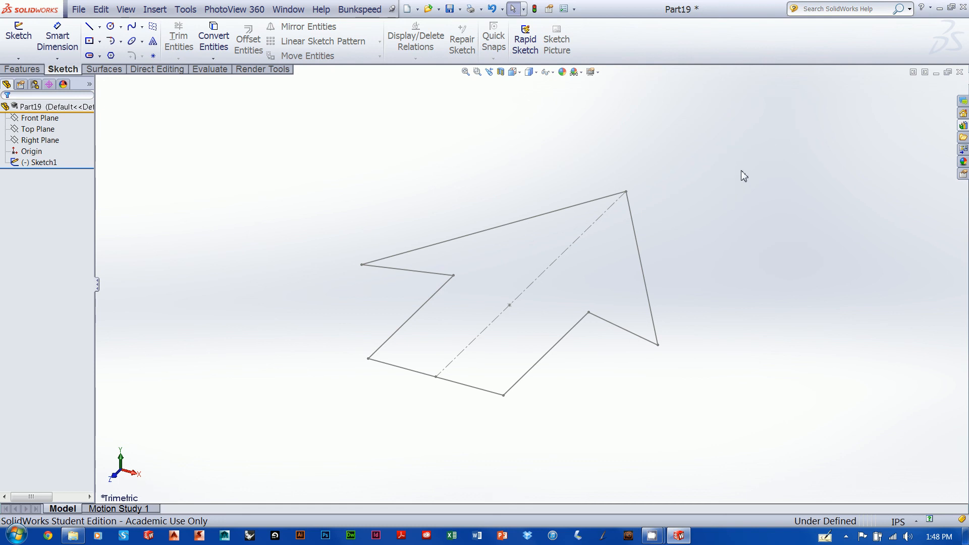
mouse_move(828, 129)
middle_down()
mouse_move(818, 179)
mouse_move(744, 271)
mouse_move(638, 346)
mouse_move(616, 303)
mouse_move(690, 268)
mouse_move(653, 353)
mouse_move(506, 370)
mouse_move(604, 341)
mouse_move(701, 272)
mouse_move(653, 197)
mouse_move(664, 292)
mouse_move(605, 338)
mouse_move(638, 301)
mouse_move(594, 297)
mouse_move(661, 232)
mouse_move(631, 340)
middle_up()
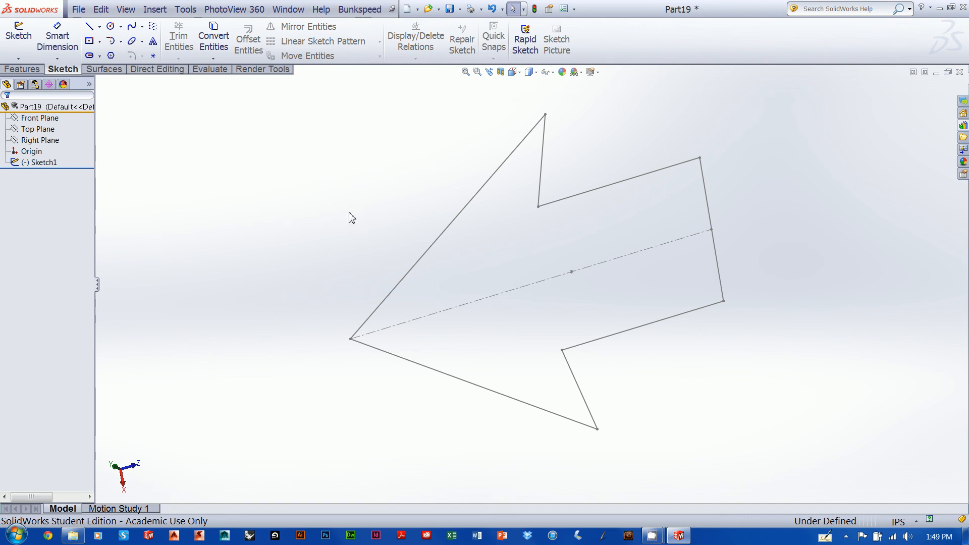
click(40, 163)
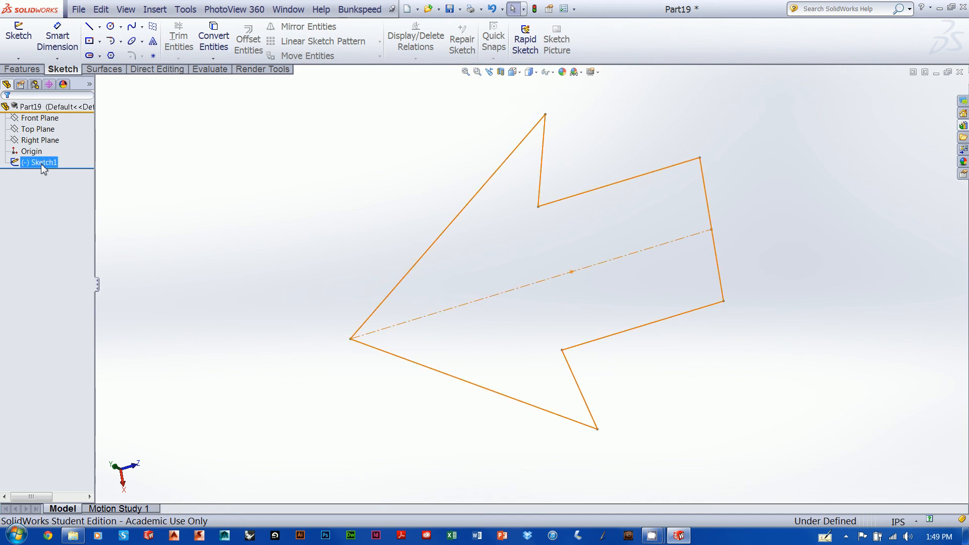
right_click(42, 166)
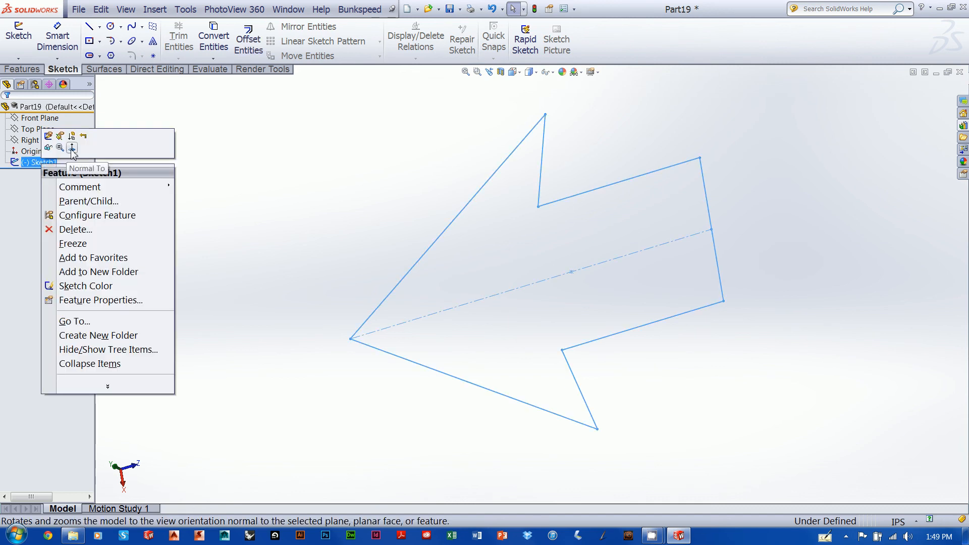
click(72, 149)
Reopen Sketch1, move the arrowhead's right corner to about X 2.18, Y 0.13 in, and exit the sketch
right_click(35, 164)
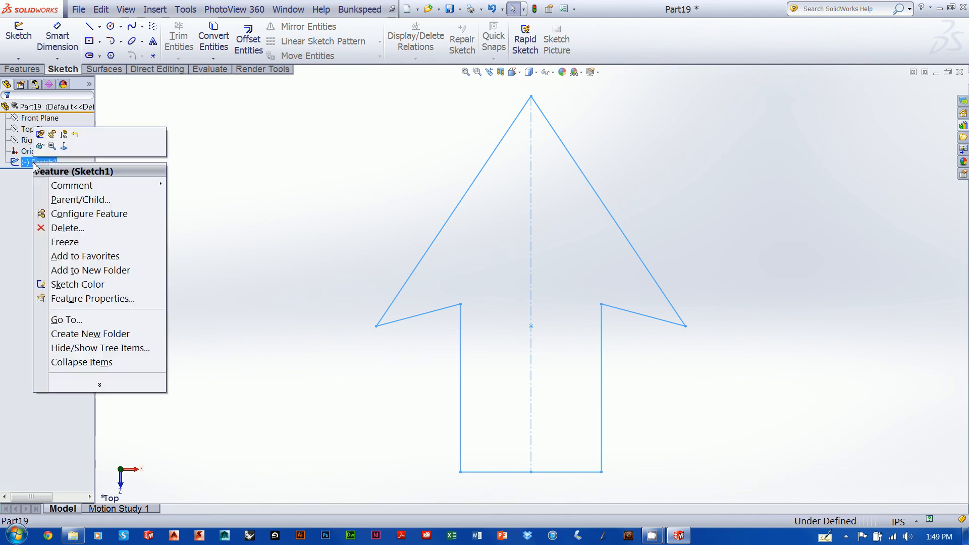
click(40, 135)
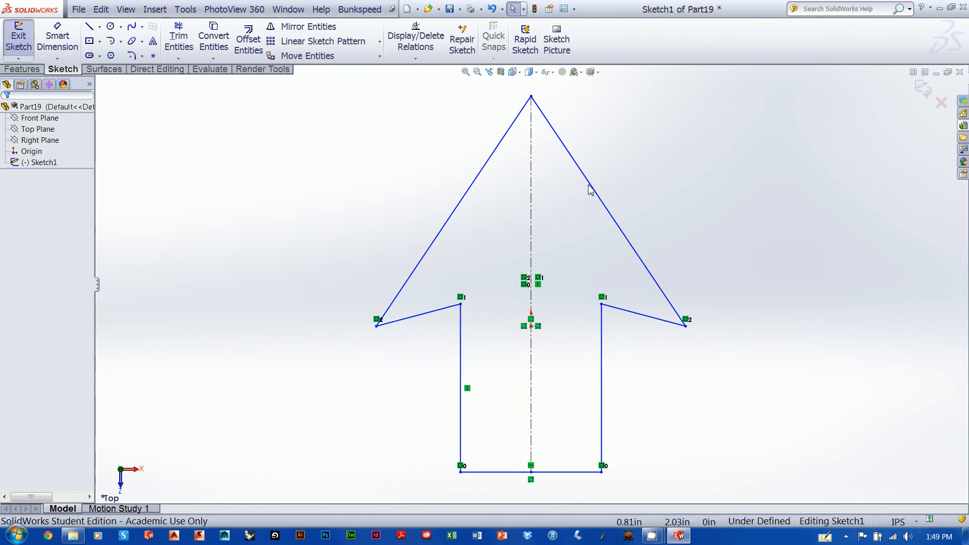
mouse_move(687, 324)
mouse_down()
mouse_move(686, 304)
mouse_move(684, 317)
mouse_up()
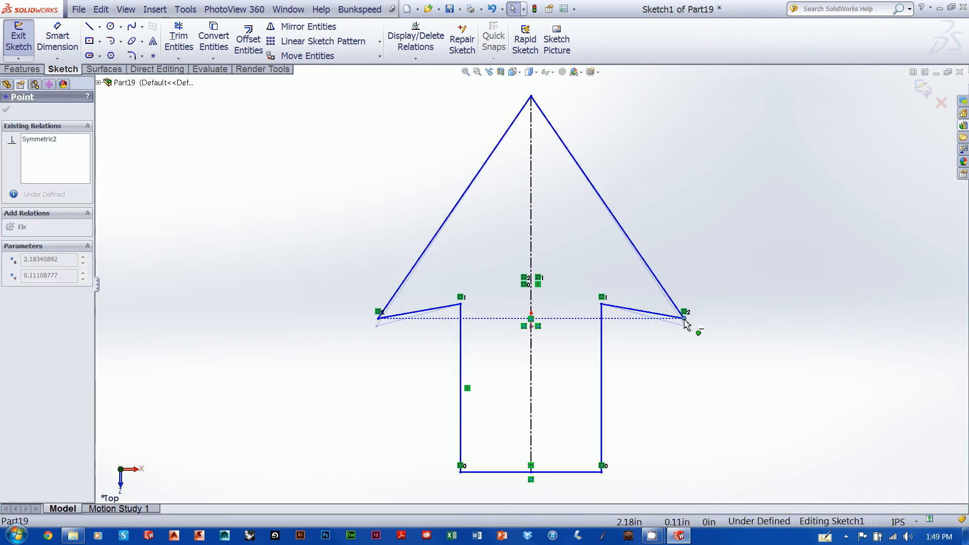
click(920, 93)
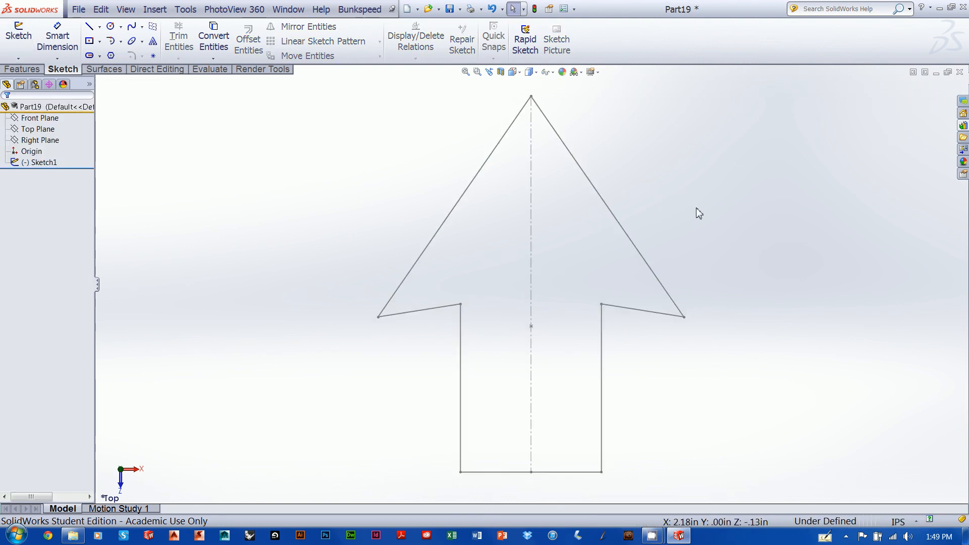
middle_drag(783, 175, 785, 172)
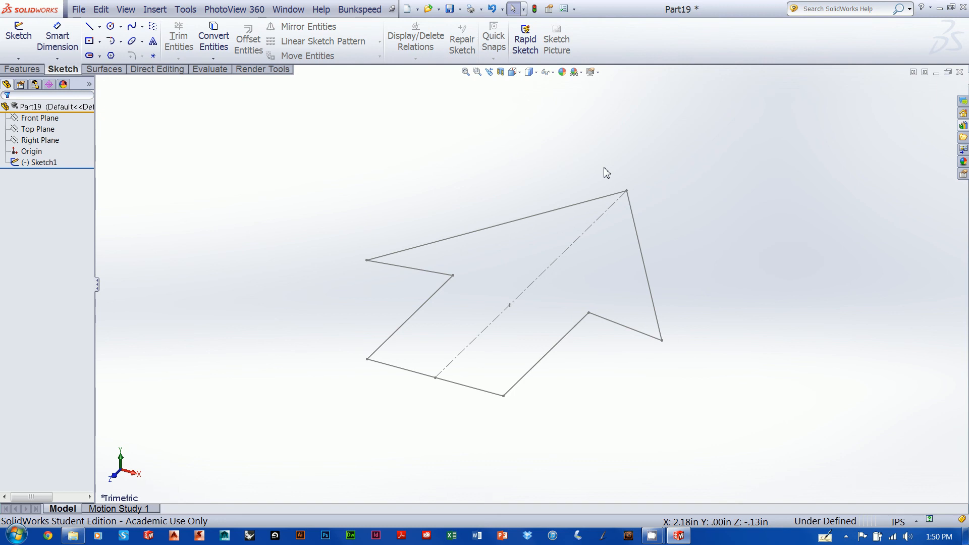
click(938, 9)
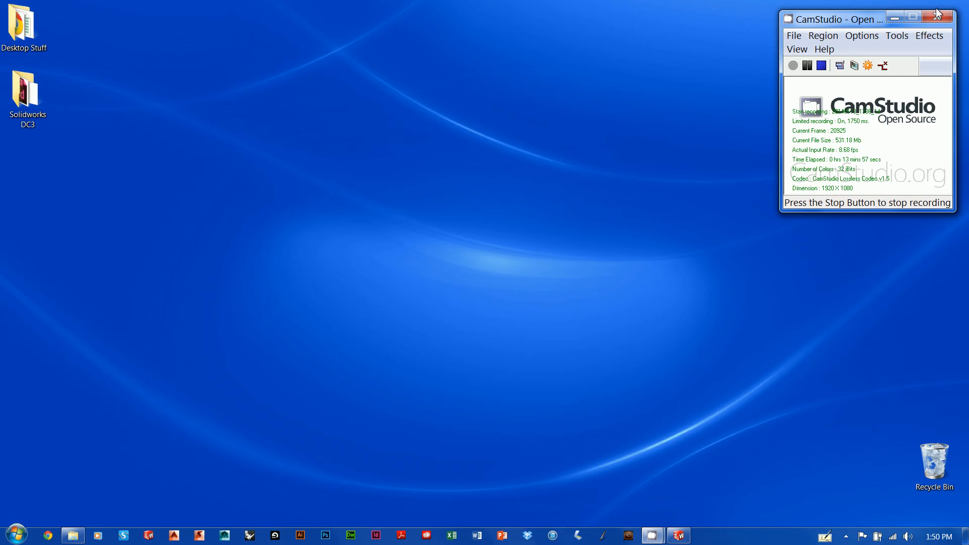